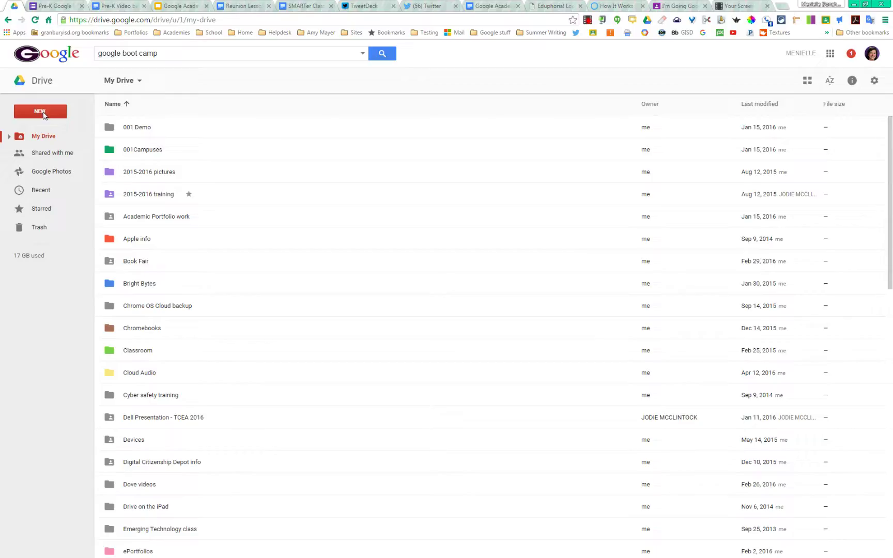
Create a new Google Form from My Drive
{"action": "left_click", "coordinate": [42, 110]}
{"action": "mouse_move", "coordinate": [50, 242]}
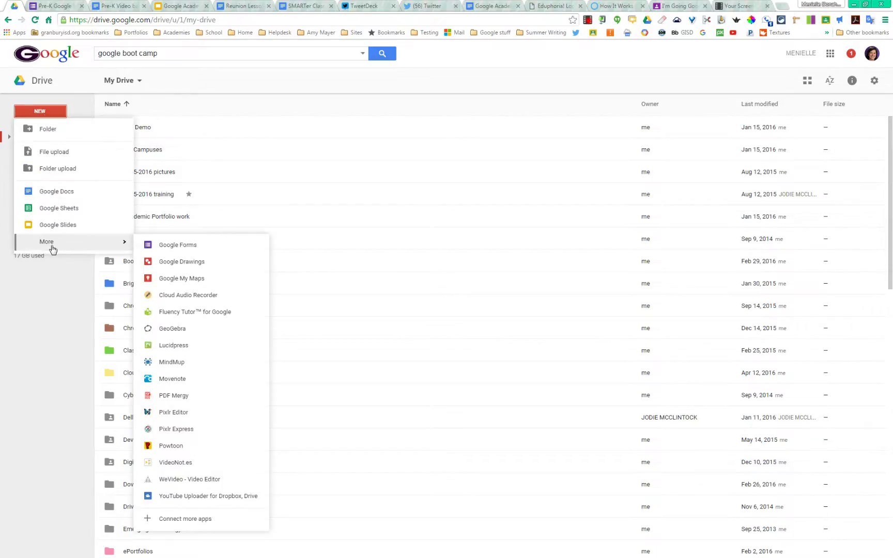
{"action": "left_click", "coordinate": [161, 247]}
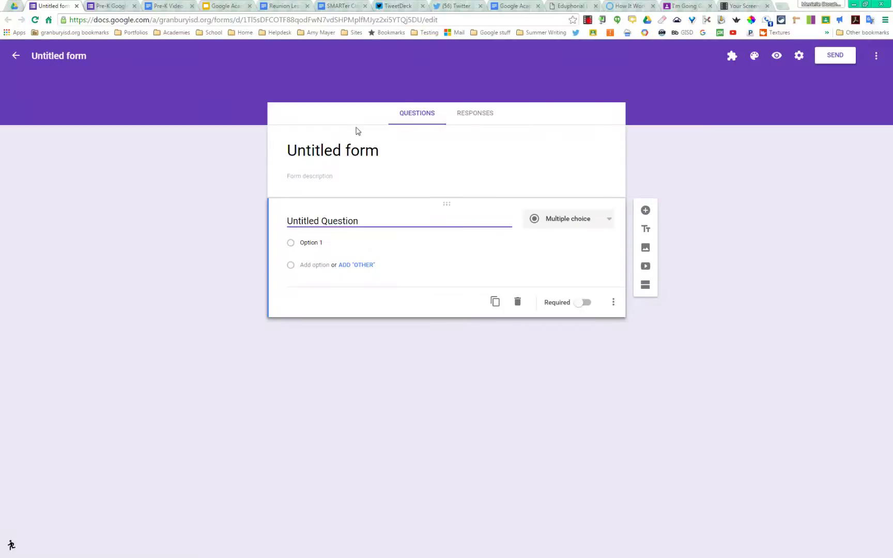
Title the form "Test form" and apply the same title as its file name
{"action": "left_click", "coordinate": [379, 153]}
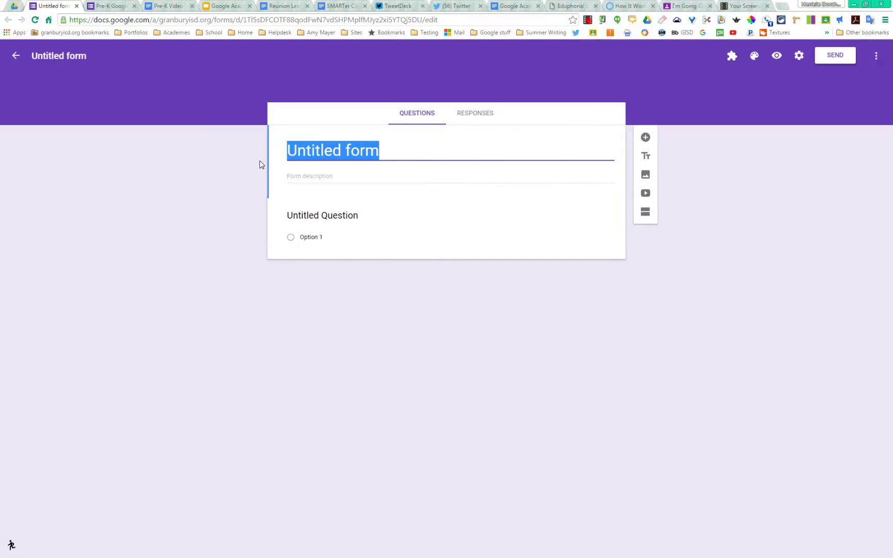
{"action": "type", "text": "Test form"}
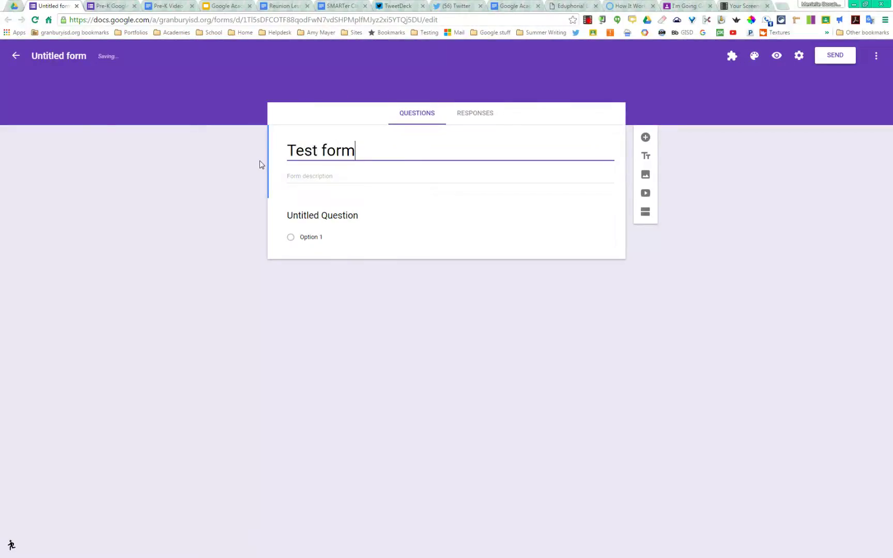
{"action": "left_click", "coordinate": [304, 177]}
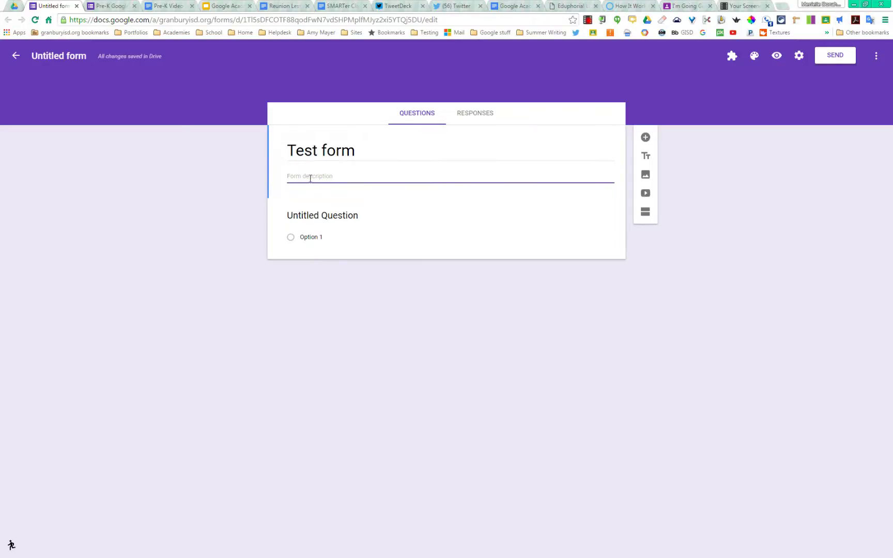
{"action": "left_click", "coordinate": [47, 57]}
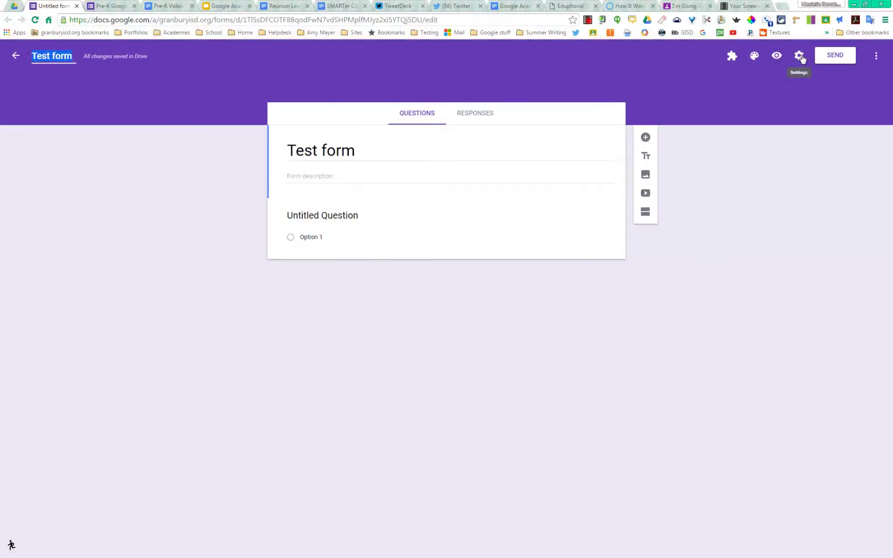
Try allowing Anyone to respond, restore the restriction to Anyone in Granbury Independent School District, and save the form settings
{"action": "left_click", "coordinate": [799, 55]}
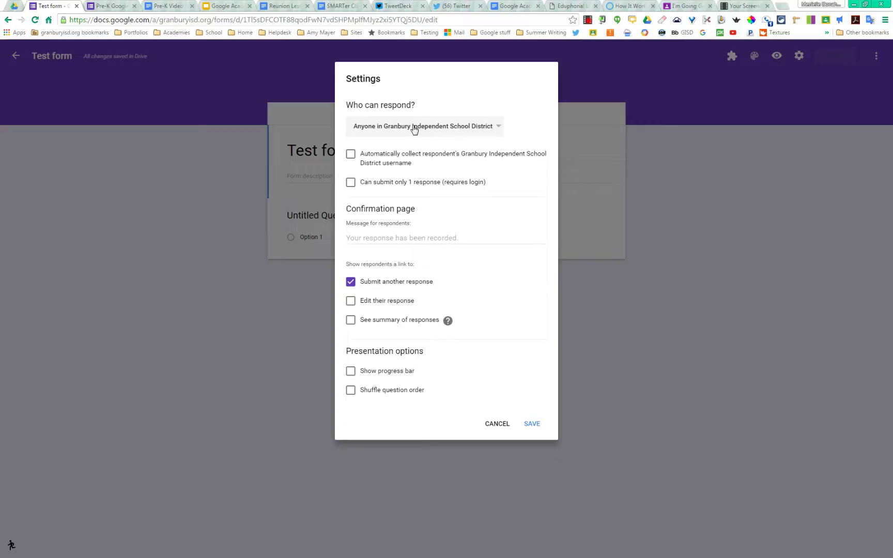
{"action": "left_click", "coordinate": [499, 129]}
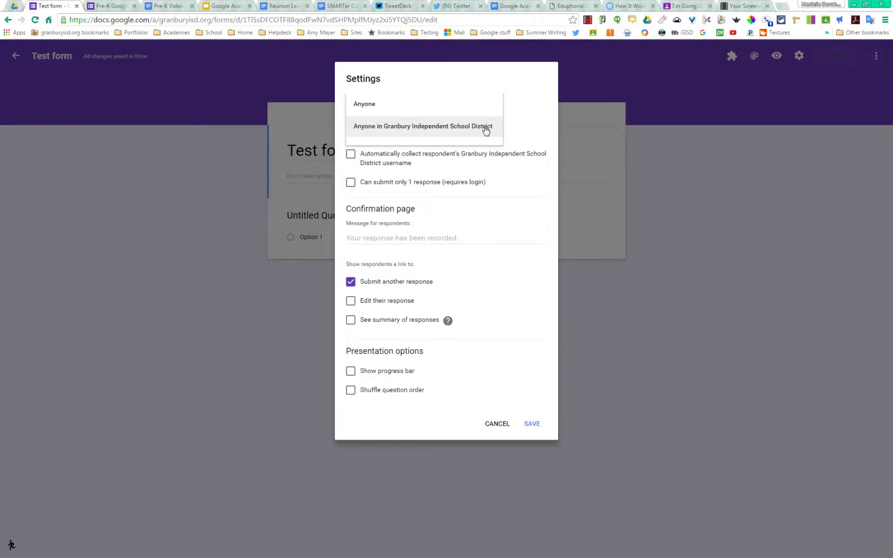
{"action": "left_click", "coordinate": [376, 106]}
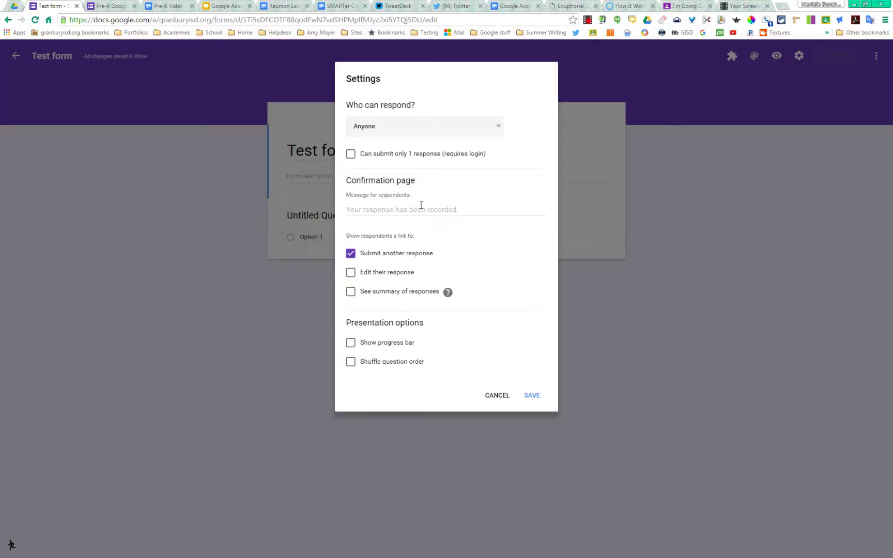
{"action": "left_click", "coordinate": [414, 129]}
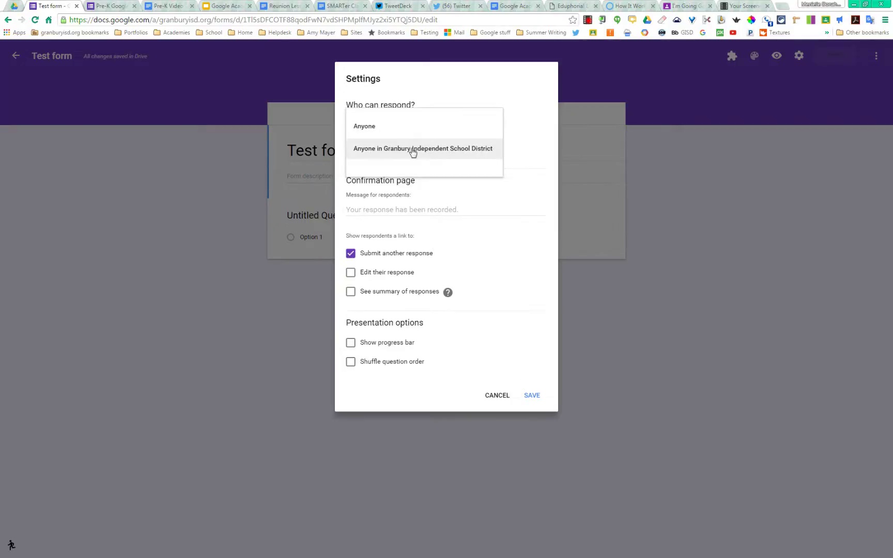
{"action": "left_click", "coordinate": [413, 150]}
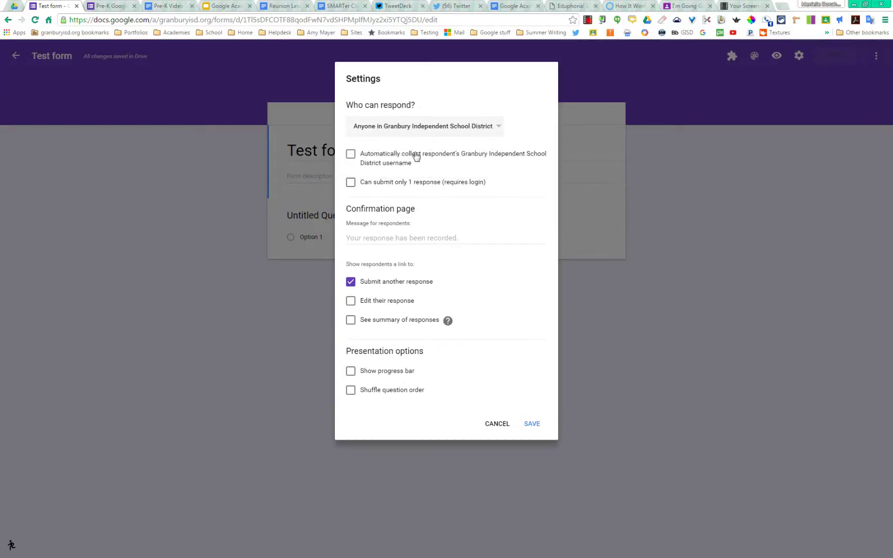
{"action": "left_click", "coordinate": [531, 424]}
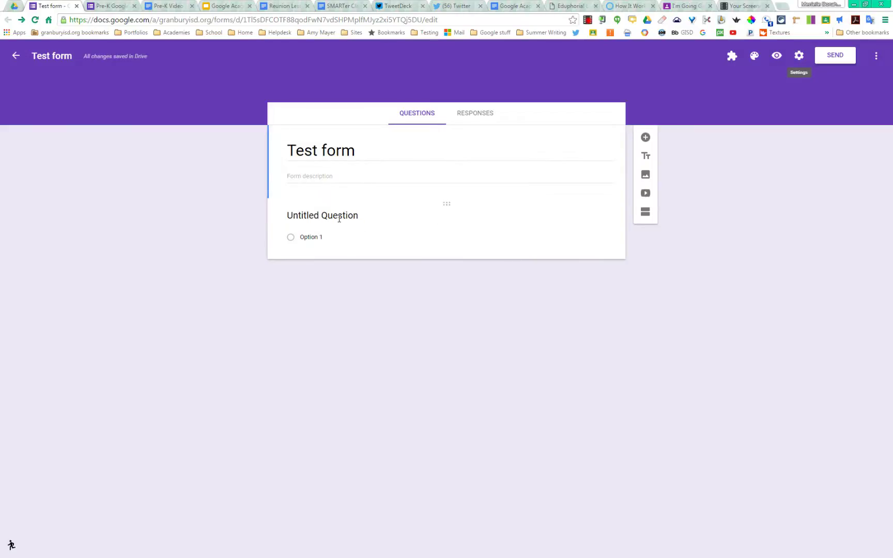
Word the first question "What is your favorite flower?" and set its answer type to Checkboxes
{"action": "left_click", "coordinate": [358, 216]}
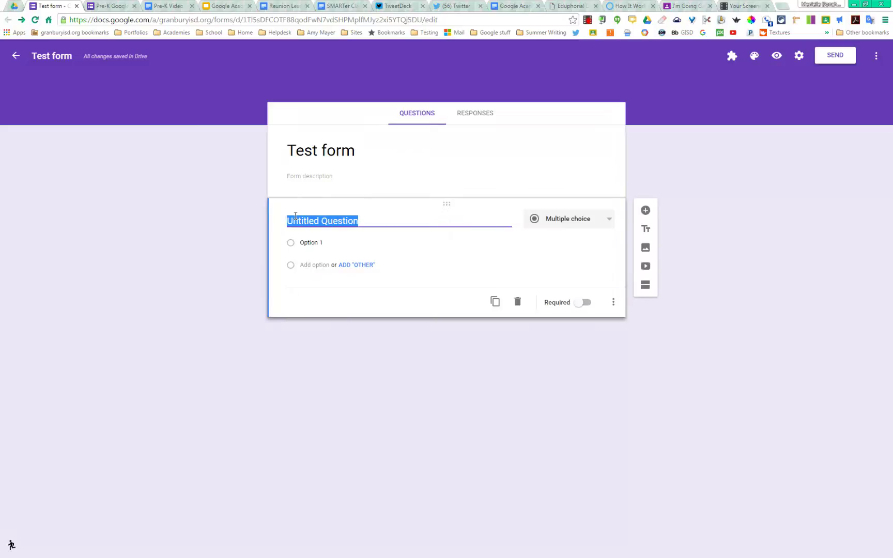
{"action": "type", "text": "W"}
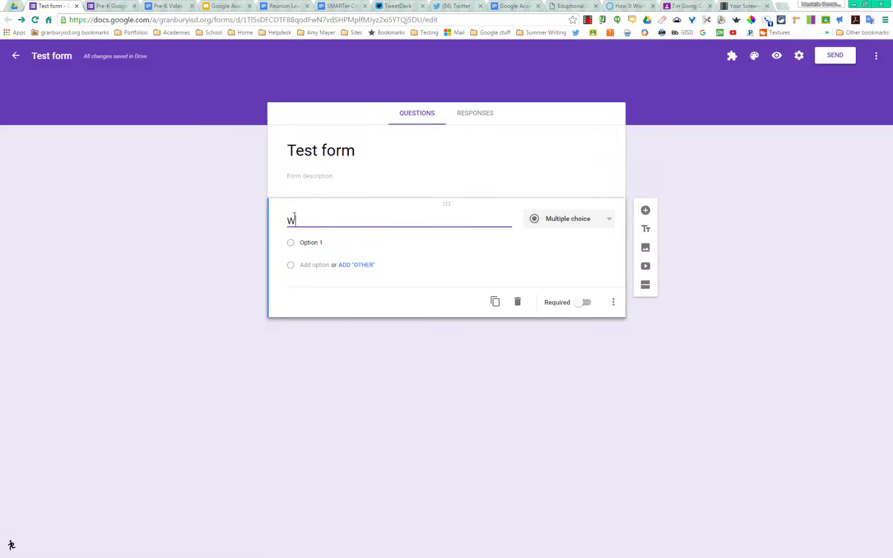
{"action": "type", "text": "hat is your favorite flower?"}
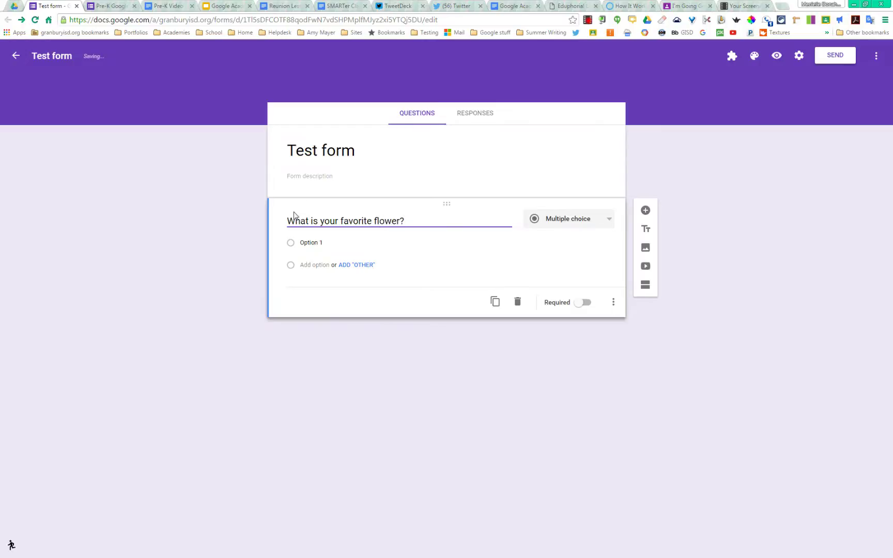
{"action": "left_click", "coordinate": [606, 218]}
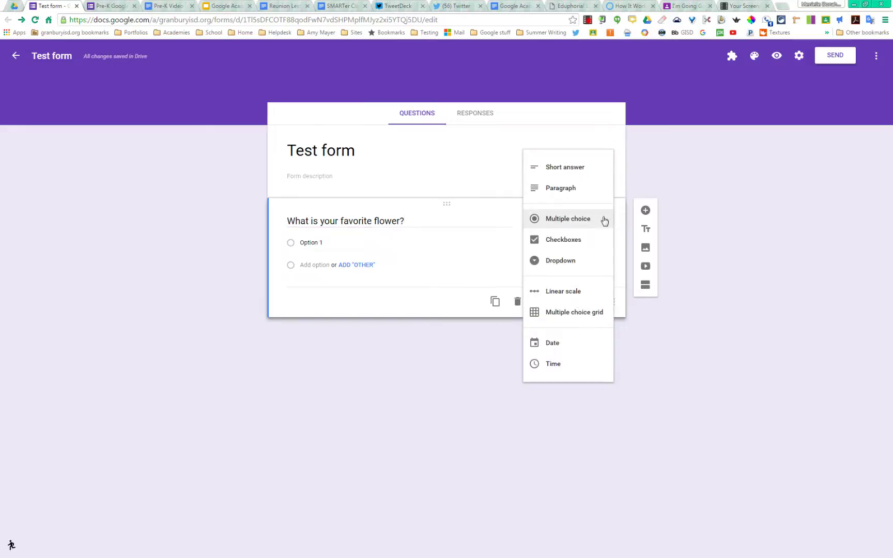
{"action": "left_click", "coordinate": [574, 177]}
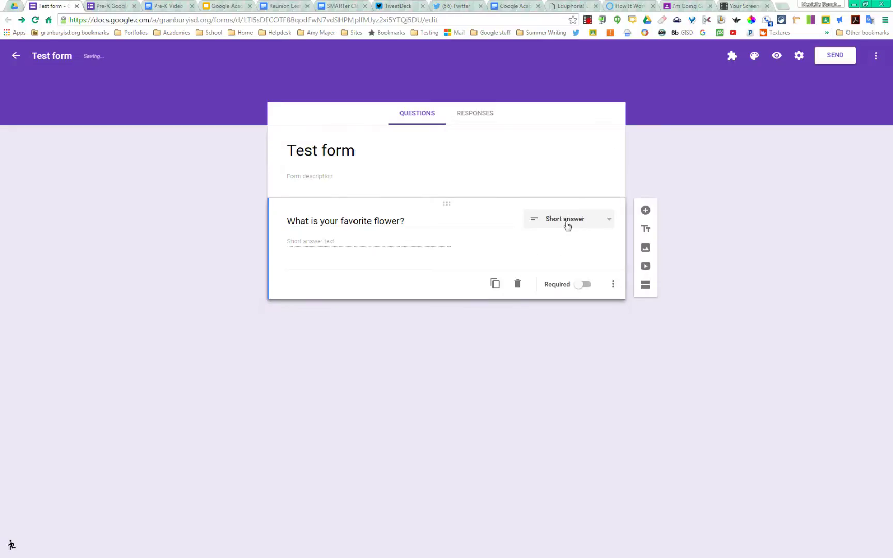
{"action": "left_click", "coordinate": [603, 222]}
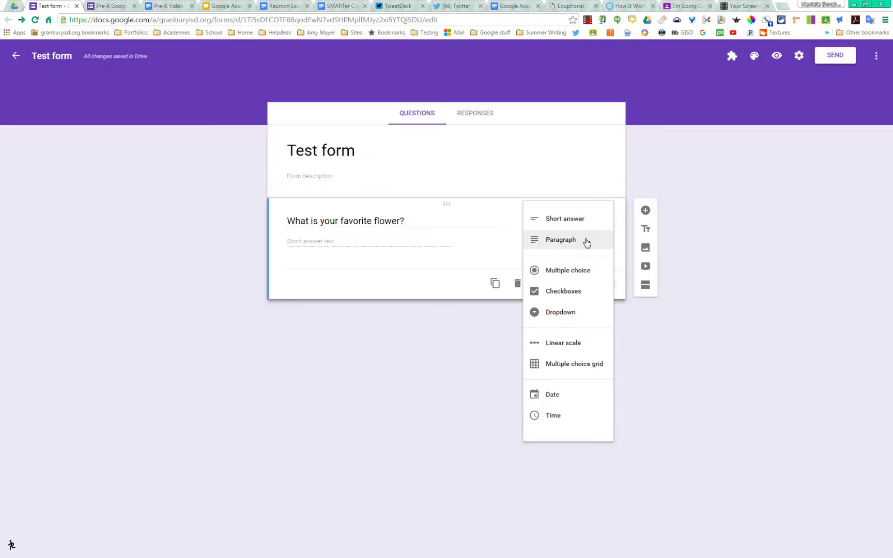
{"action": "left_click", "coordinate": [549, 293]}
Enter rose, tulip and geranium as the flower question's options and make the question required
{"action": "left_click", "coordinate": [319, 243]}
{"action": "type", "text": "rose"}
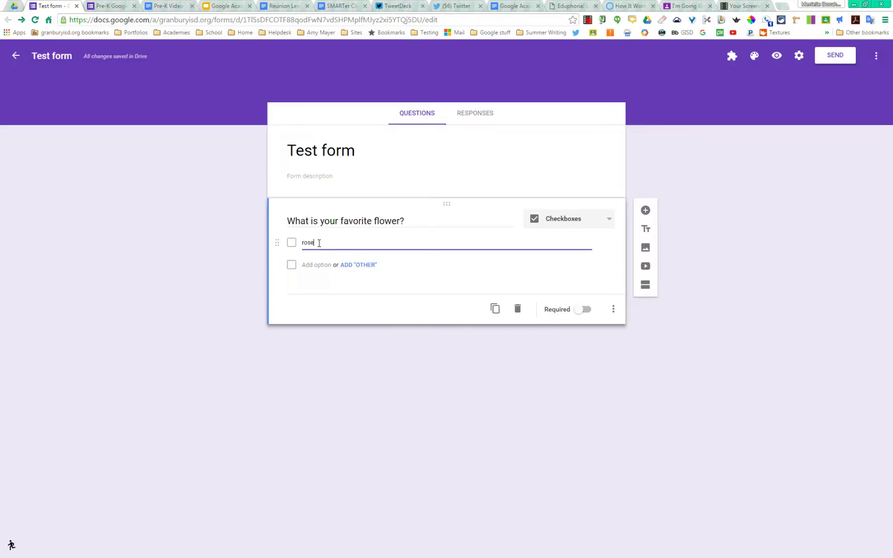
{"action": "key", "text": "Tab"}
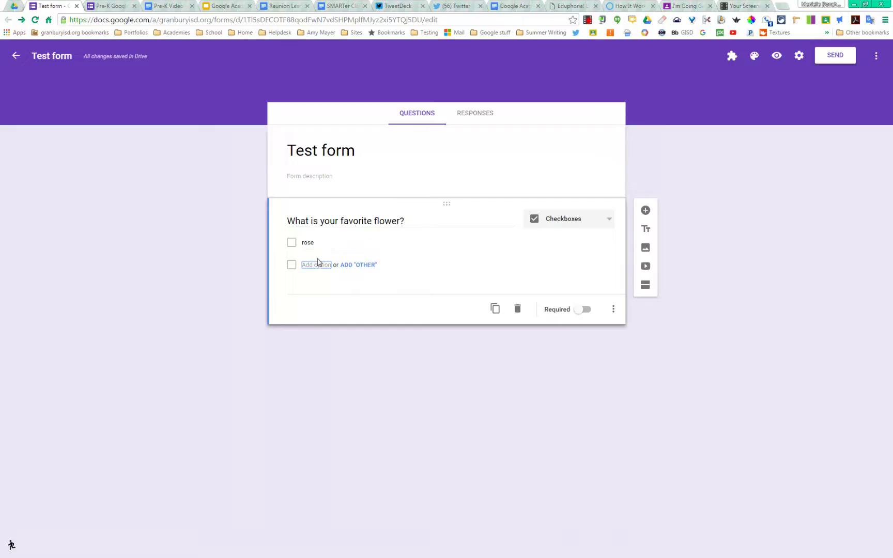
{"action": "left_click", "coordinate": [317, 265]}
{"action": "type", "text": "tulip"}
{"action": "key", "text": "Tab"}
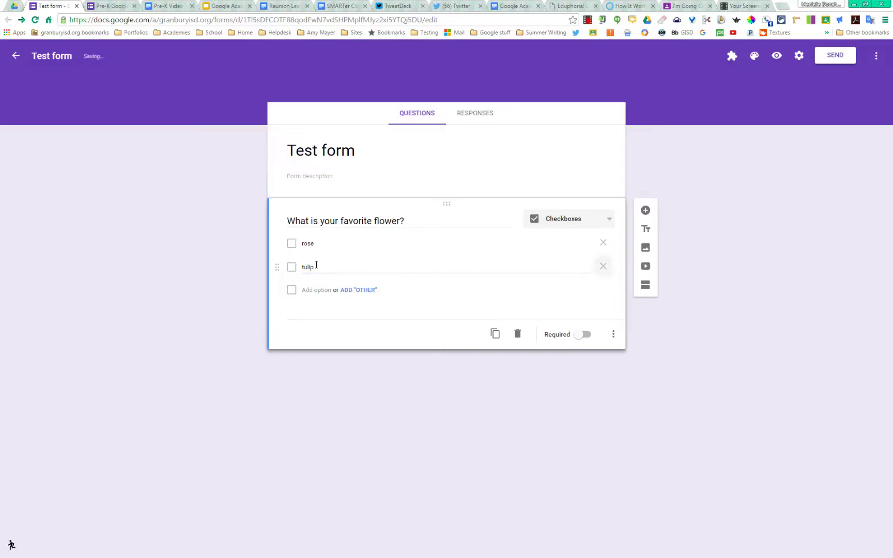
{"action": "left_click", "coordinate": [312, 290]}
{"action": "type", "text": "geranium"}
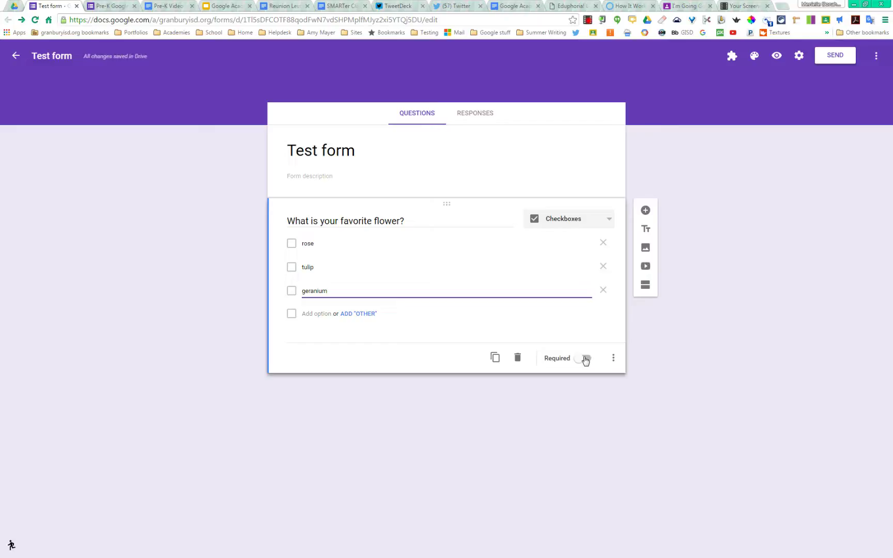
{"action": "left_click", "coordinate": [586, 359]}
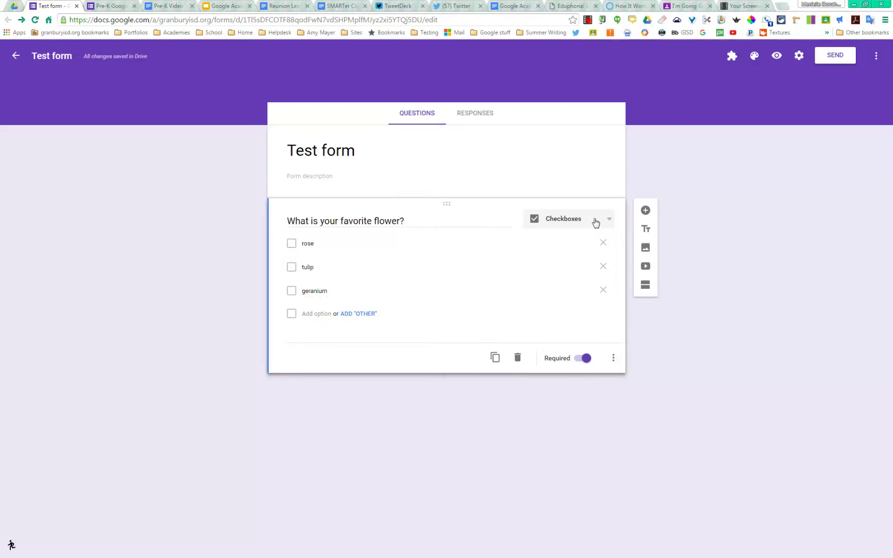
Add a second question, "What is your favorite season of the year?", with the Dropdown answer type
{"action": "left_click", "coordinate": [645, 211]}
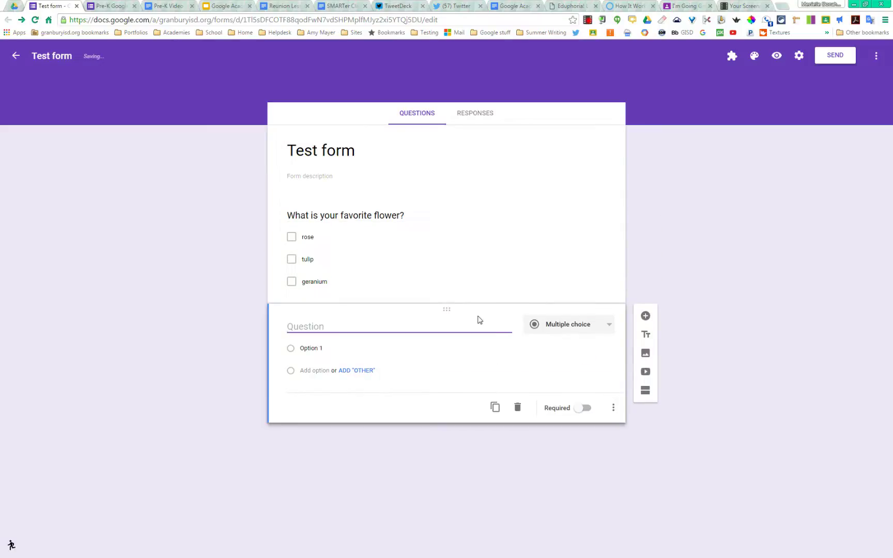
{"action": "type", "text": "What is your fav"}
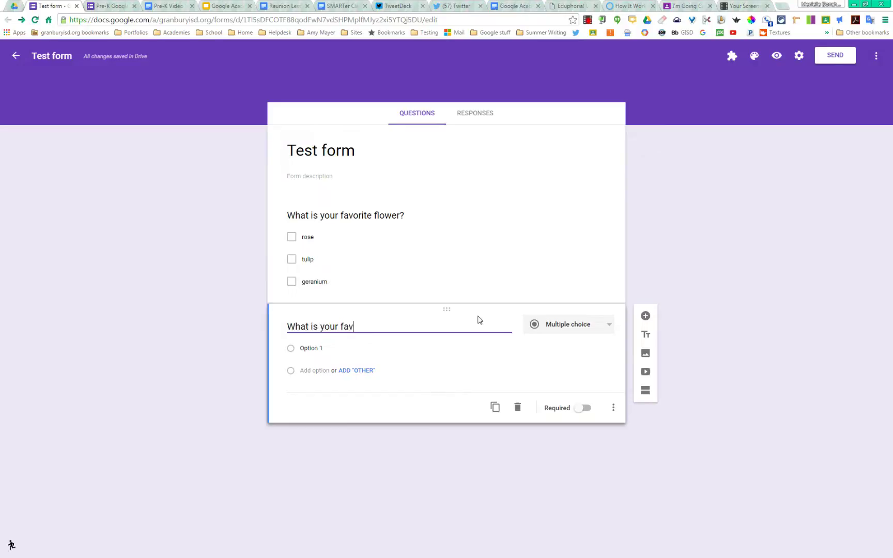
{"action": "type", "text": "orite sea"}
{"action": "type", "text": "son of the year?"}
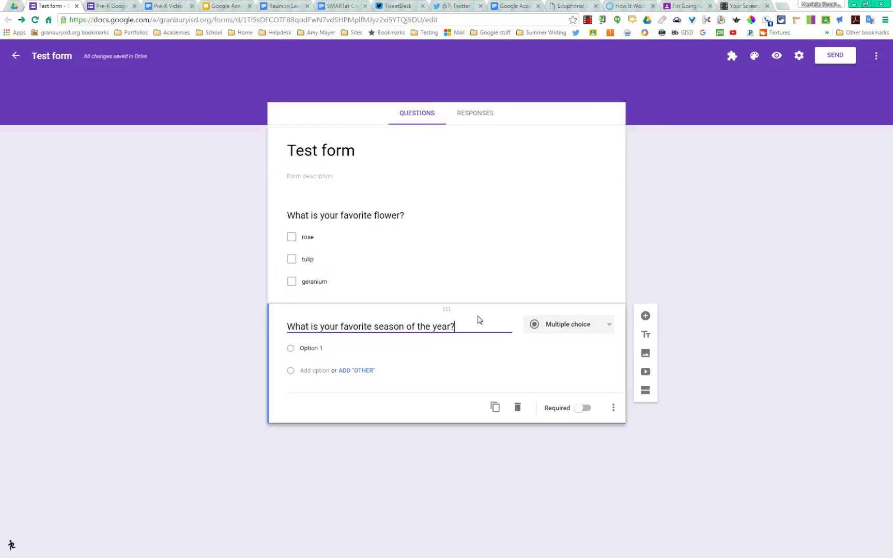
{"action": "left_click", "coordinate": [586, 330]}
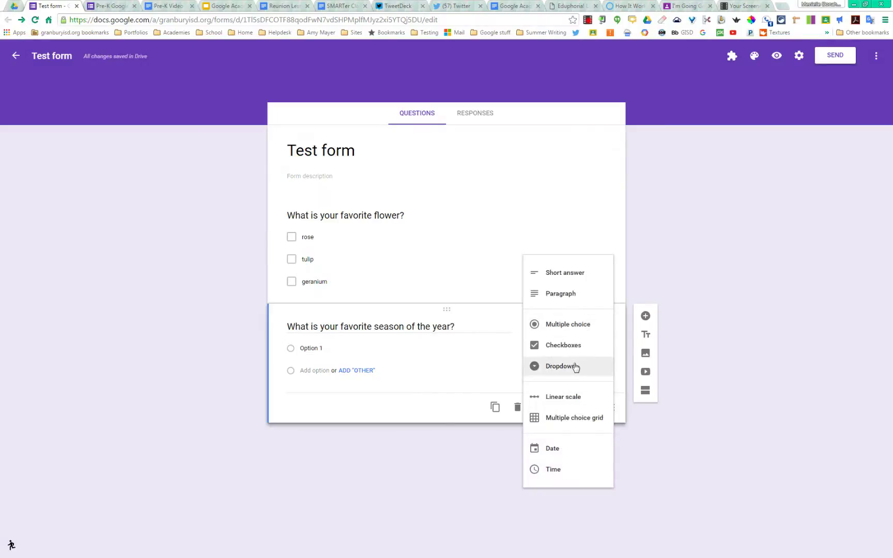
{"action": "left_click", "coordinate": [575, 367]}
Enter Spring, Summer, Fall and Winter as the season question's options and make the question required
{"action": "left_click", "coordinate": [312, 349]}
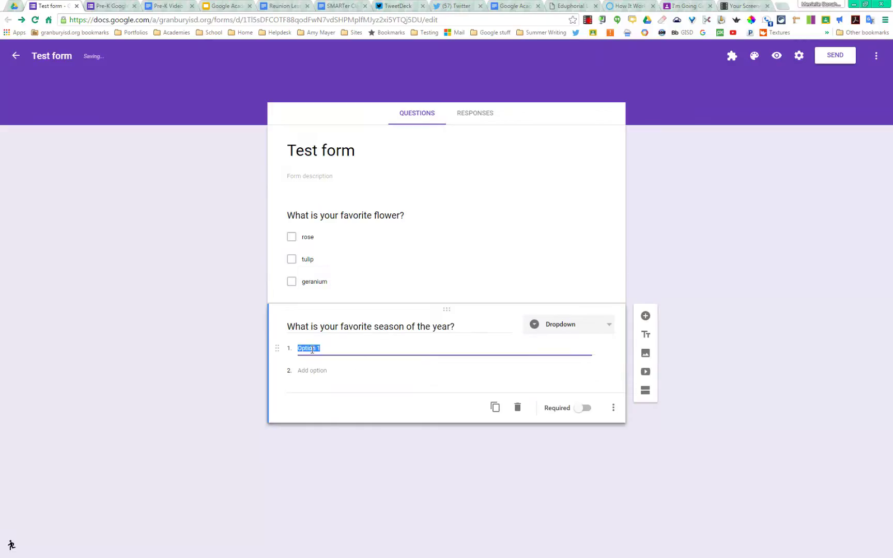
{"action": "type", "text": "Spr"}
{"action": "key", "text": "Tab"}
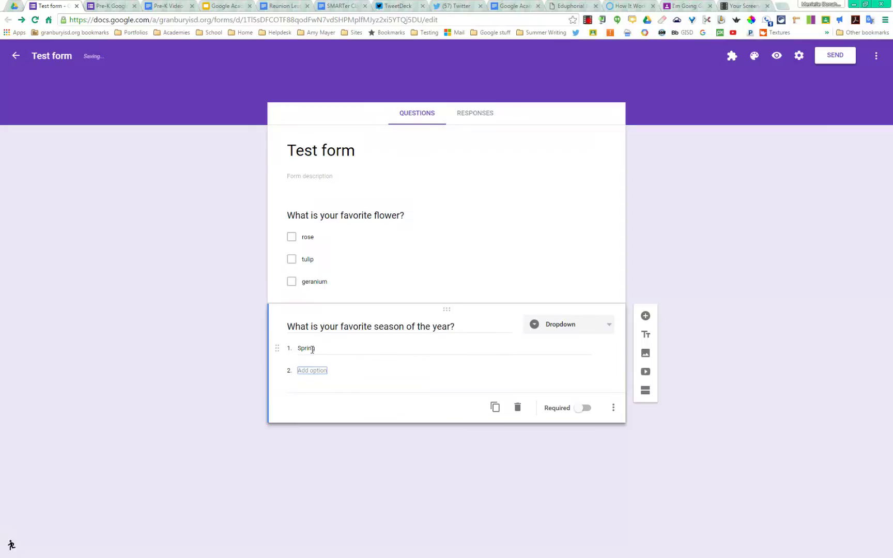
{"action": "key", "text": "Return"}
{"action": "type", "text": "Summer"}
{"action": "key", "text": "Tab"}
{"action": "key", "text": "Tab"}
{"action": "type", "text": "Fall"}
{"action": "key", "text": "Tab"}
{"action": "key", "text": "Tab"}
{"action": "type", "text": "Wint"}
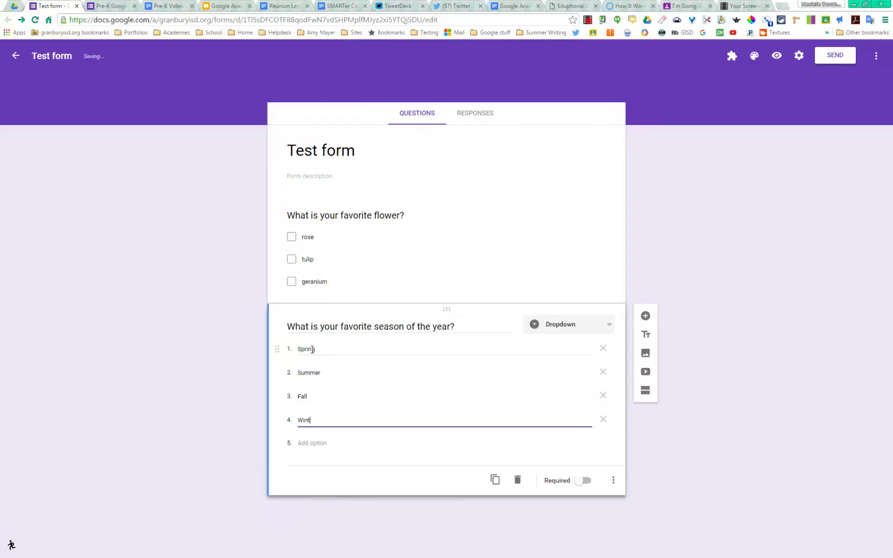
{"action": "type", "text": "er"}
{"action": "left_click", "coordinate": [585, 480]}
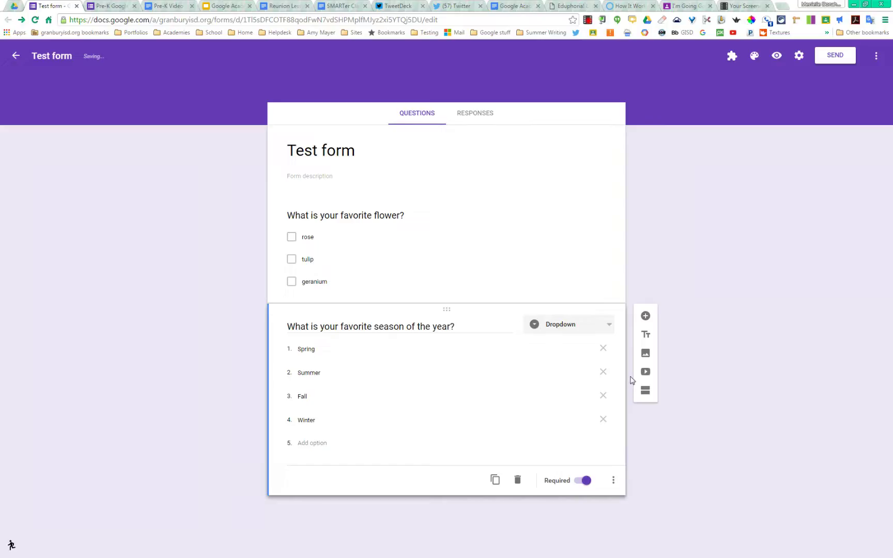
Add a blank question, and insert an image of orange maple leaves found by searching Google for "fall leaves"
{"action": "left_click", "coordinate": [645, 317]}
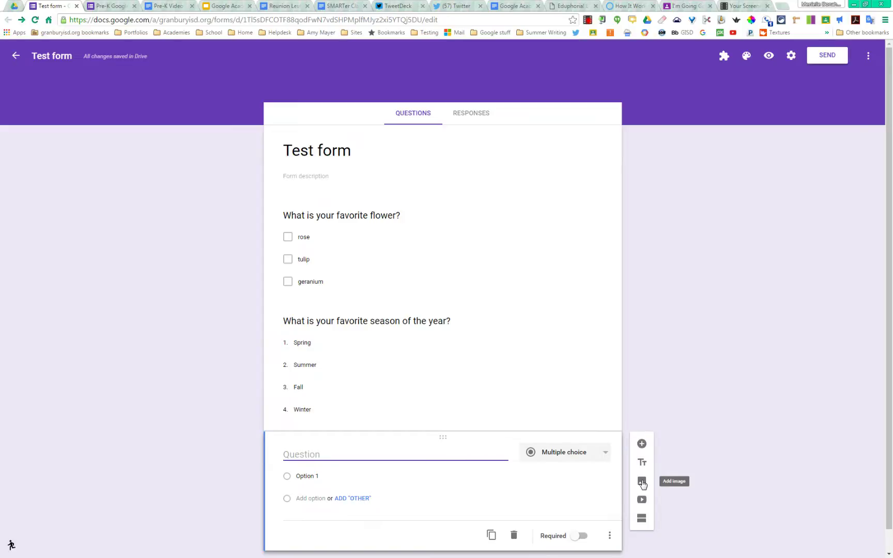
{"action": "left_click", "coordinate": [642, 482]}
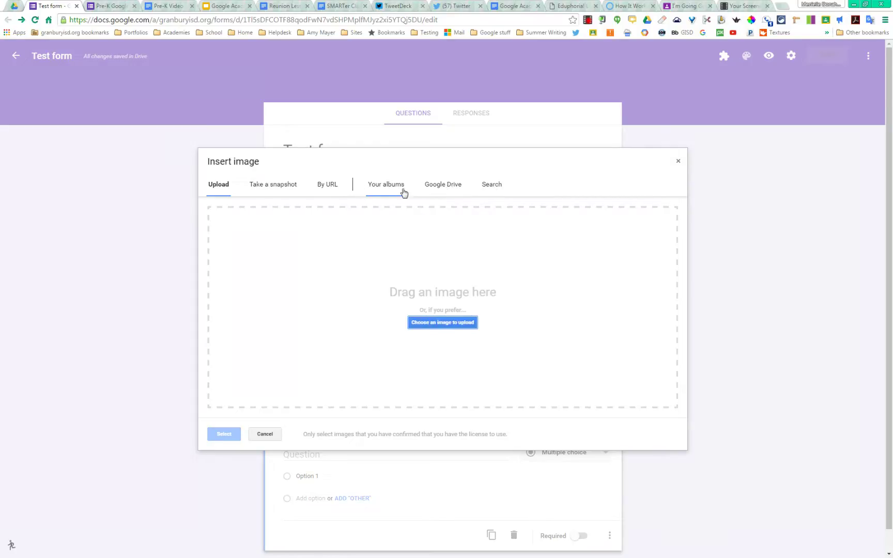
{"action": "left_click", "coordinate": [488, 190]}
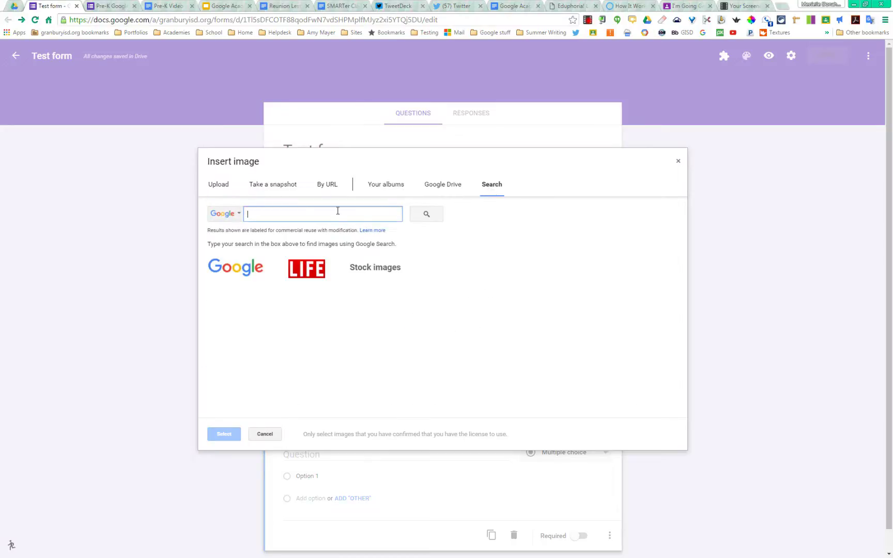
{"action": "type", "text": "fall leaves"}
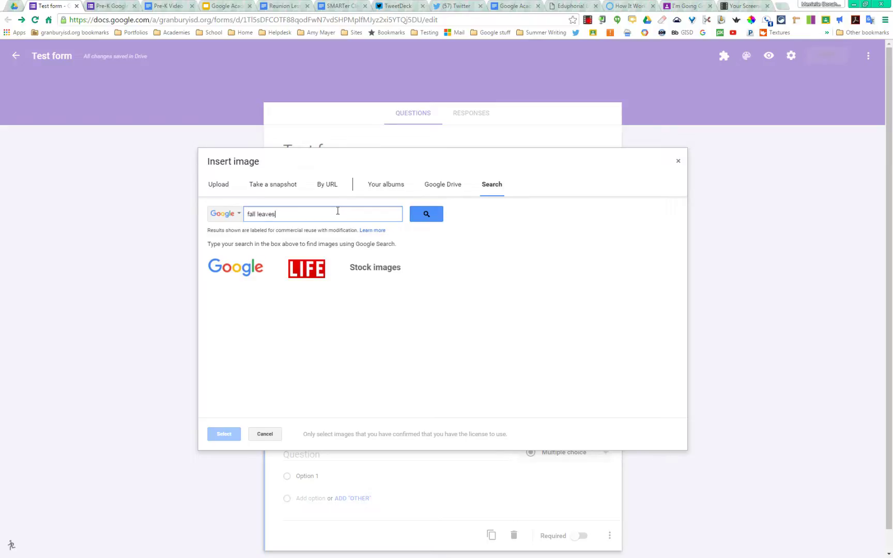
{"action": "key", "text": "Return"}
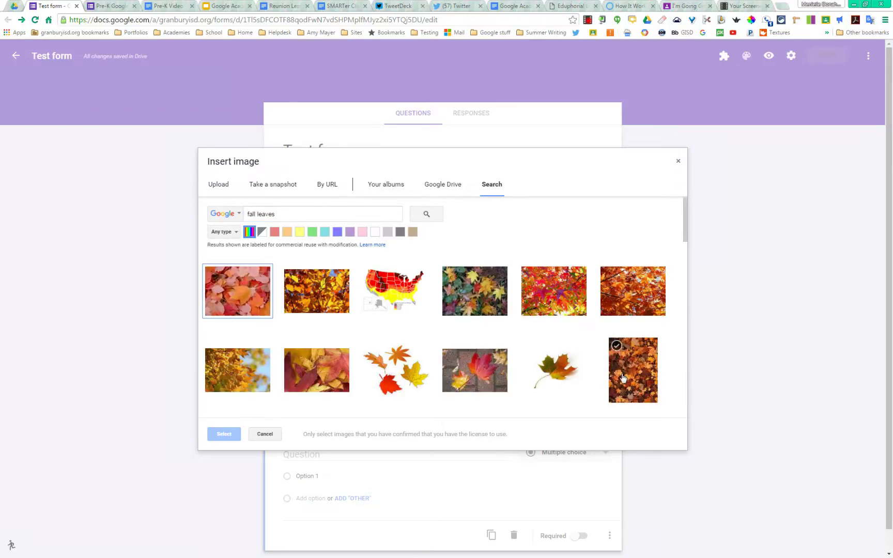
{"action": "left_click", "coordinate": [622, 378]}
{"action": "left_click", "coordinate": [650, 290]}
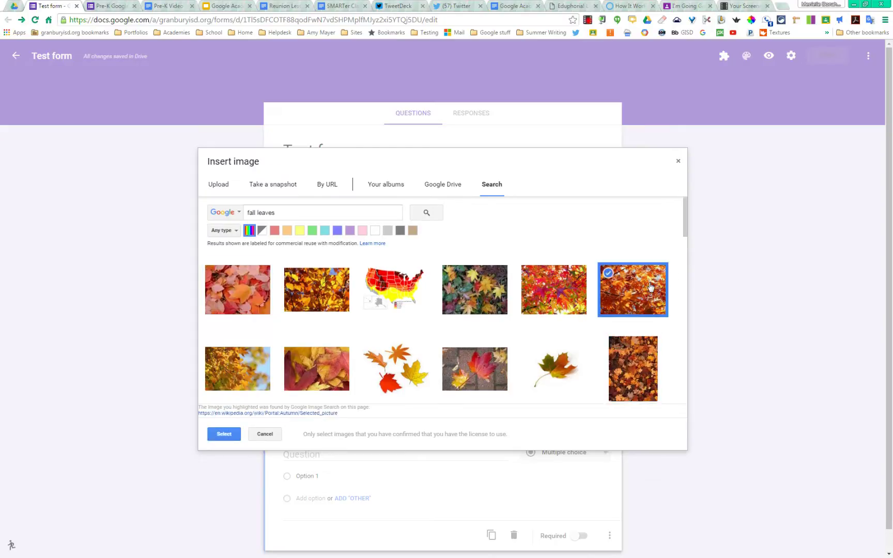
{"action": "left_click", "coordinate": [225, 435]}
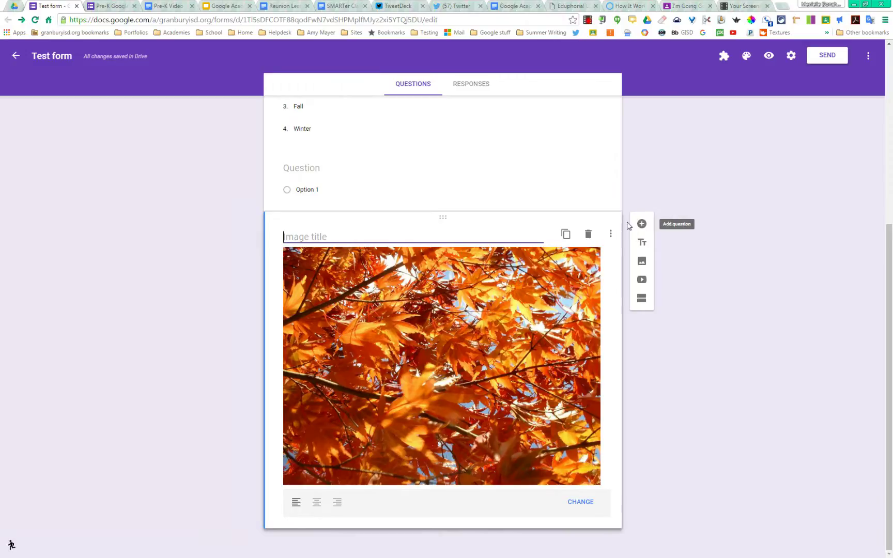
Add a question below the leaf image, worded "What season does this picture look like?"
{"action": "left_click", "coordinate": [642, 226]}
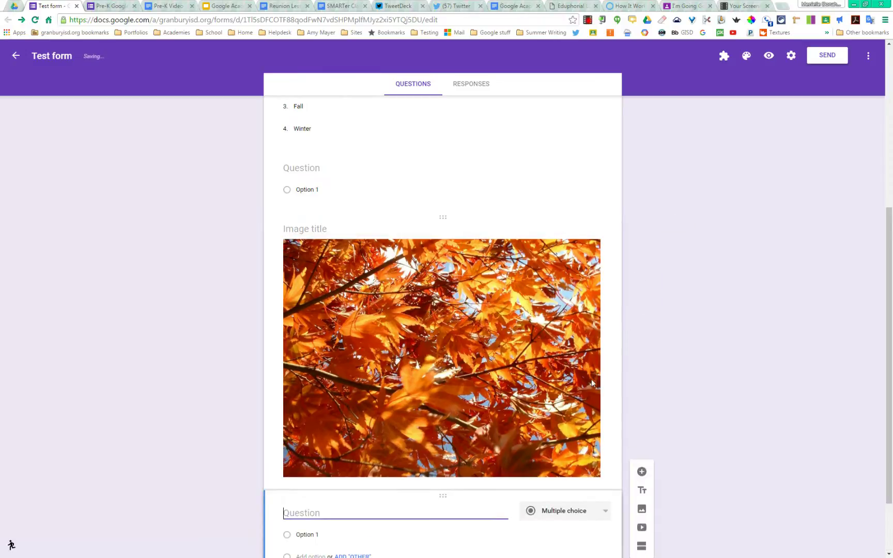
{"action": "type", "text": "What season does this"}
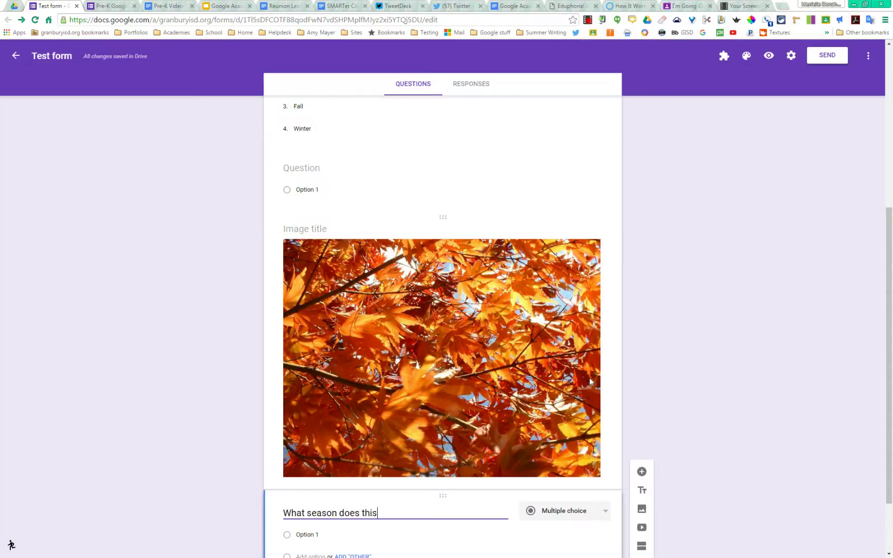
{"action": "type", "text": " picture remind"}
{"action": "key", "text": "BackSpace"}
{"action": "key", "text": "BackSpace"}
{"action": "key", "text": "BackSpace"}
{"action": "key", "text": "BackSpace"}
{"action": "key", "text": "BackSpace"}
{"action": "key", "text": "BackSpace"}
{"action": "key", "text": "BackSpace"}
{"action": "key", "text": "BackSpace"}
{"action": "type", "text": "look like?"}
{"action": "scroll", "coordinate": [695, 416], "scroll_direction": "down", "scroll_amount": 2}
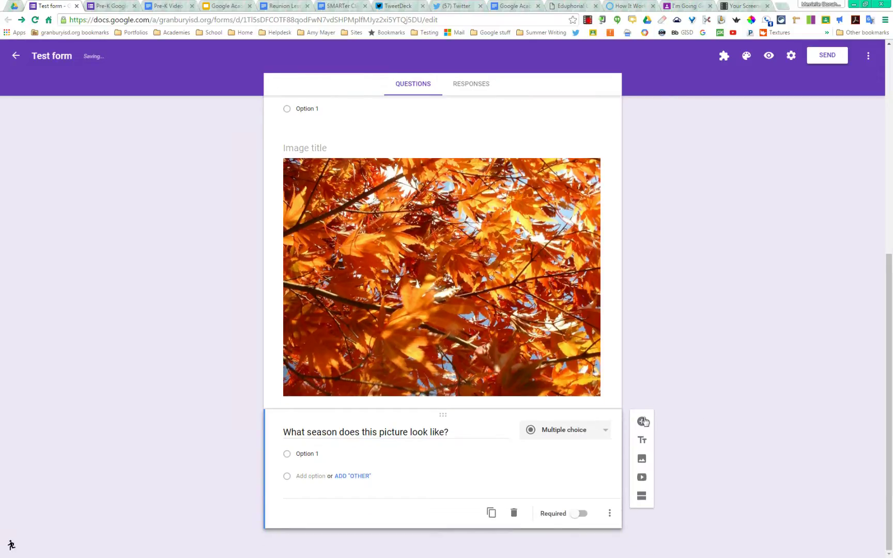
Set the picture question's answer type to Short answer and make it required
{"action": "left_click", "coordinate": [611, 431]}
{"action": "left_click", "coordinate": [557, 378]}
{"action": "left_click", "coordinate": [581, 513]}
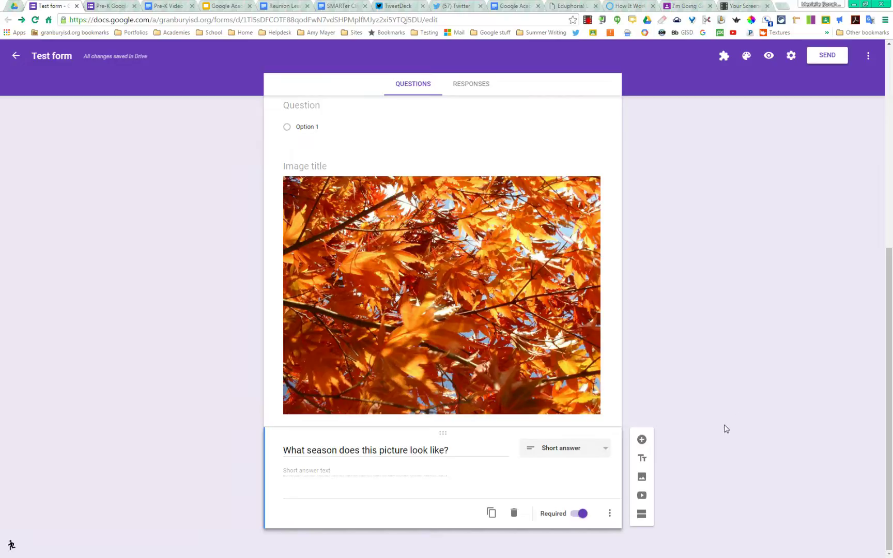
Insert the left-aligned YouTube video "Kid President's 20 Things We Should Say More Often", found by searching "kid president 20 things"
{"action": "left_click", "coordinate": [642, 497]}
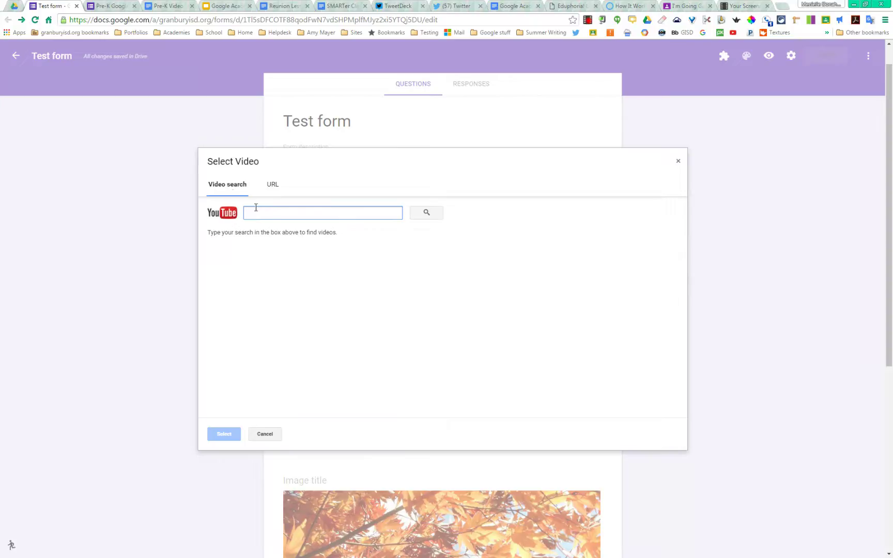
{"action": "type", "text": "kid president 20 things"}
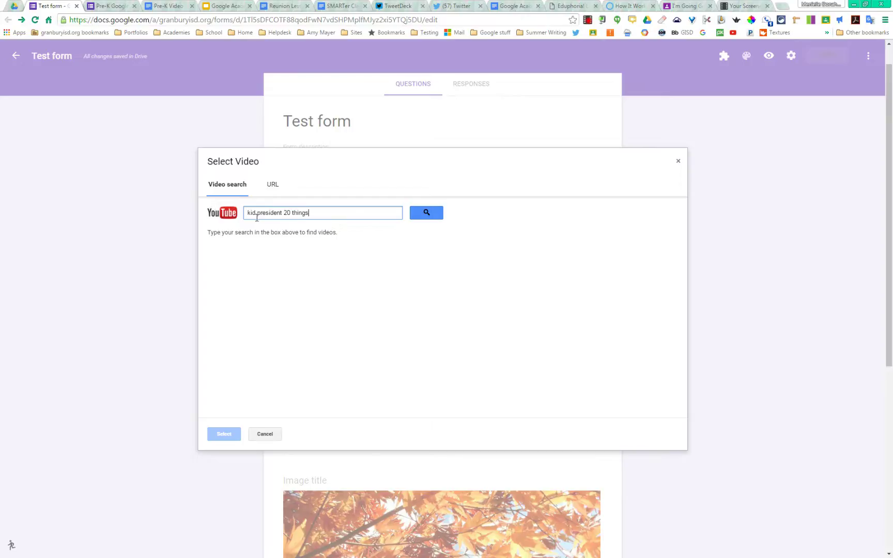
{"action": "key", "text": "Return"}
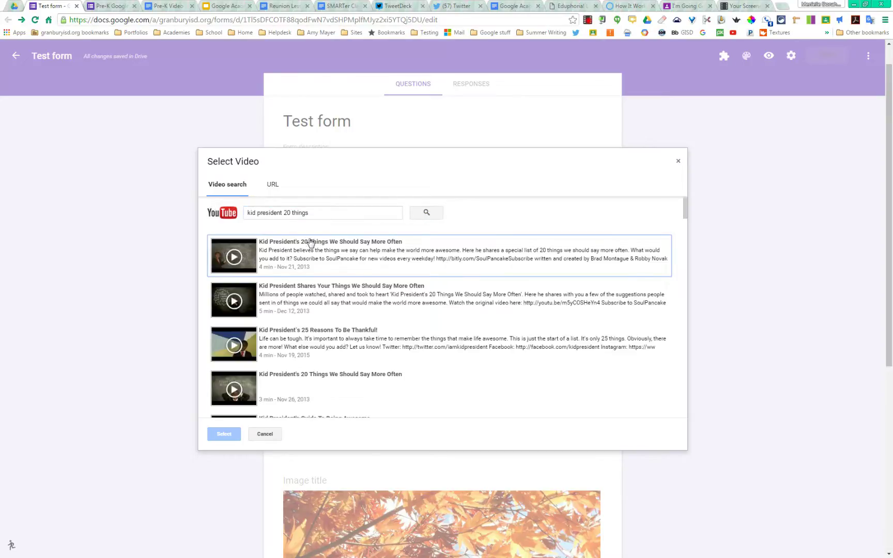
{"action": "left_click", "coordinate": [310, 242]}
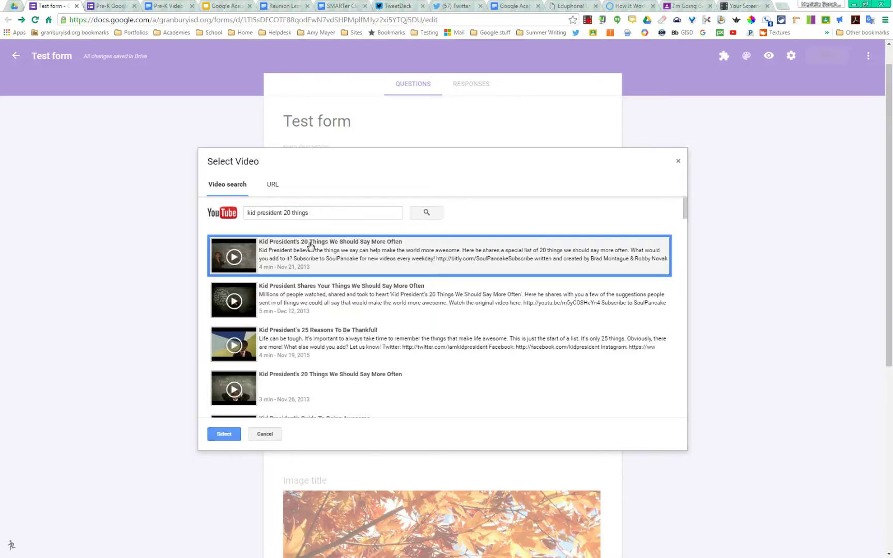
{"action": "left_click", "coordinate": [225, 434]}
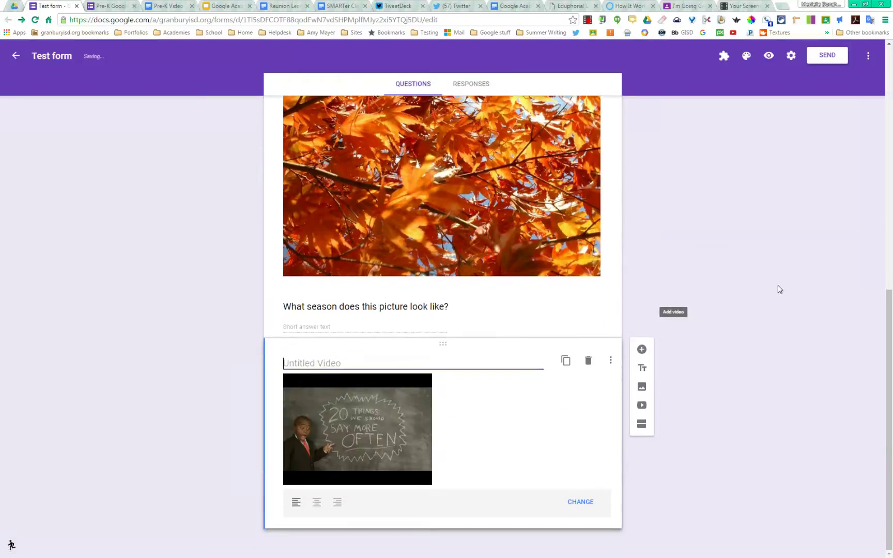
{"action": "left_click", "coordinate": [317, 504]}
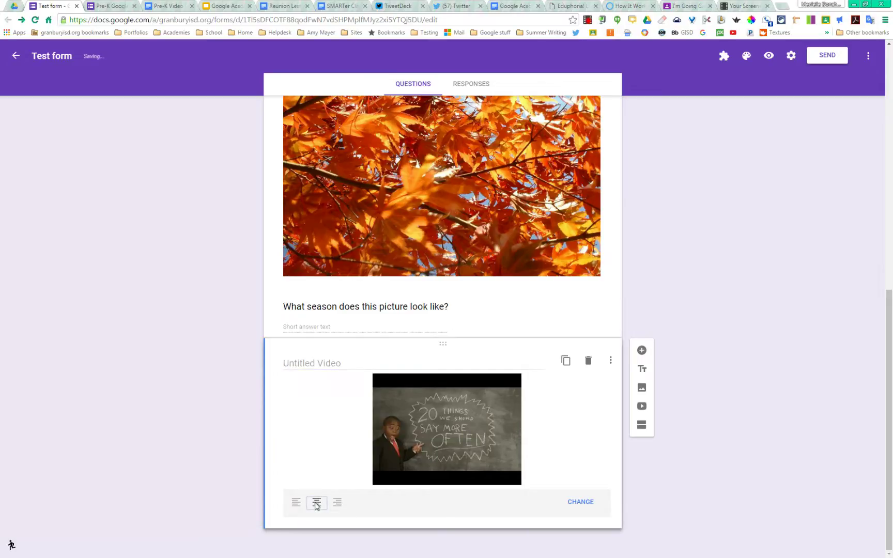
{"action": "left_click", "coordinate": [297, 503]}
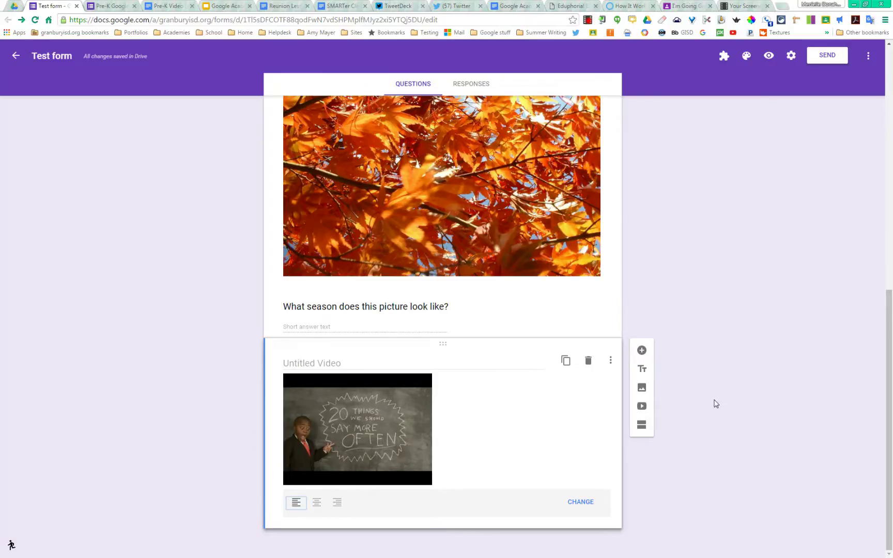
Apply the colorful jelly bean image from the Work and School themes as the form's header theme
{"action": "scroll", "coordinate": [716, 404], "scroll_direction": "up", "scroll_amount": 10}
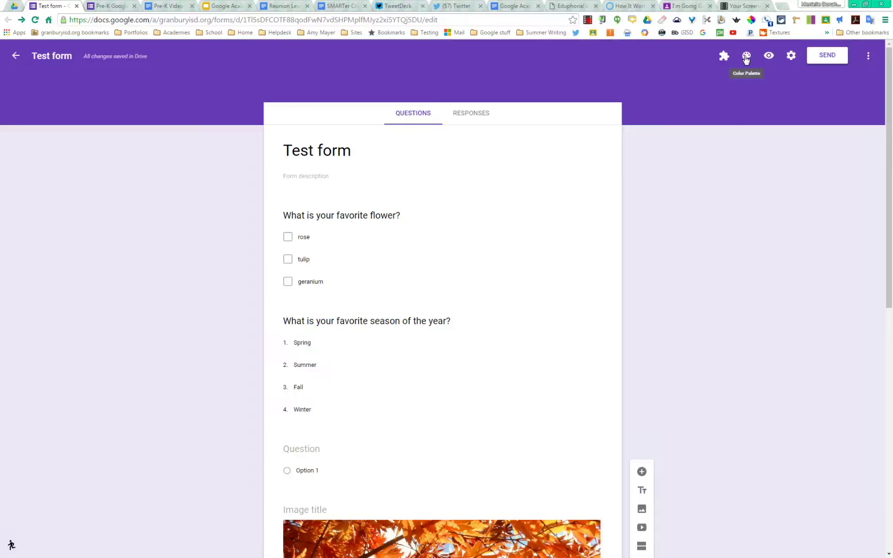
{"action": "left_click", "coordinate": [747, 60]}
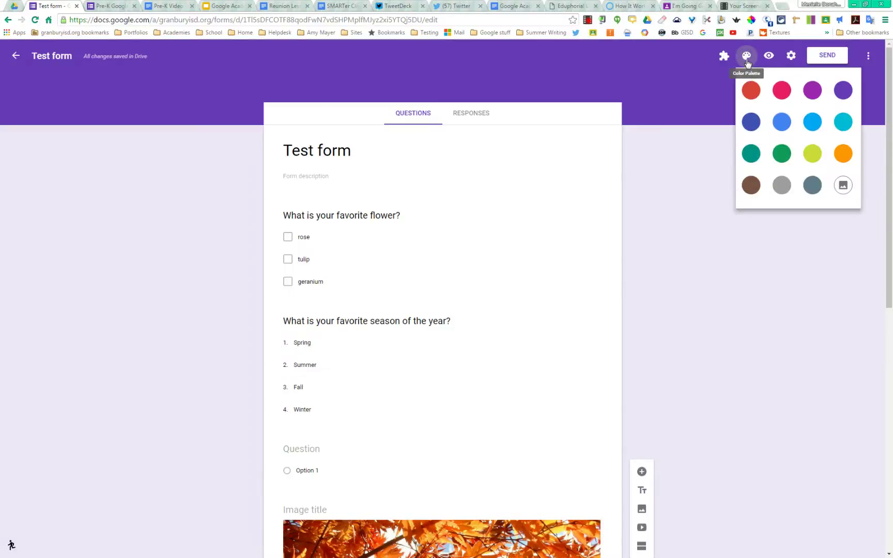
{"action": "left_click", "coordinate": [842, 185]}
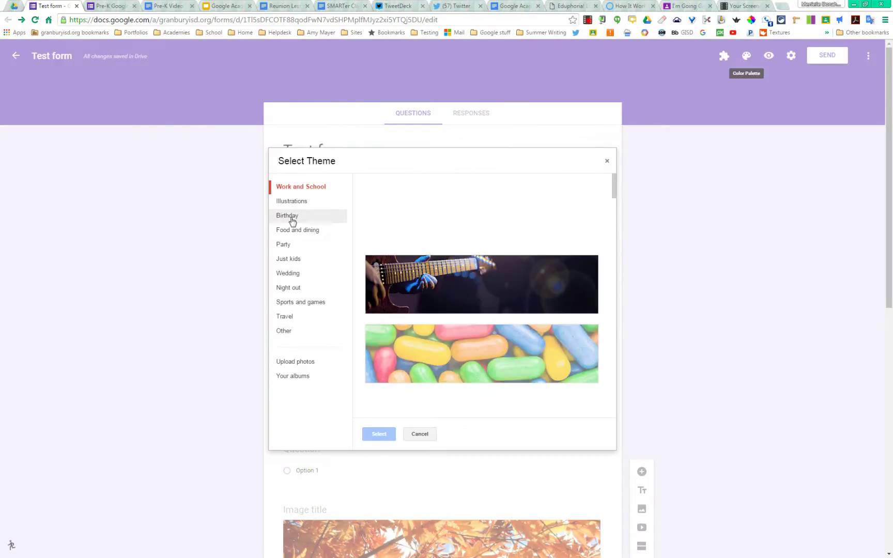
{"action": "left_click", "coordinate": [414, 362]}
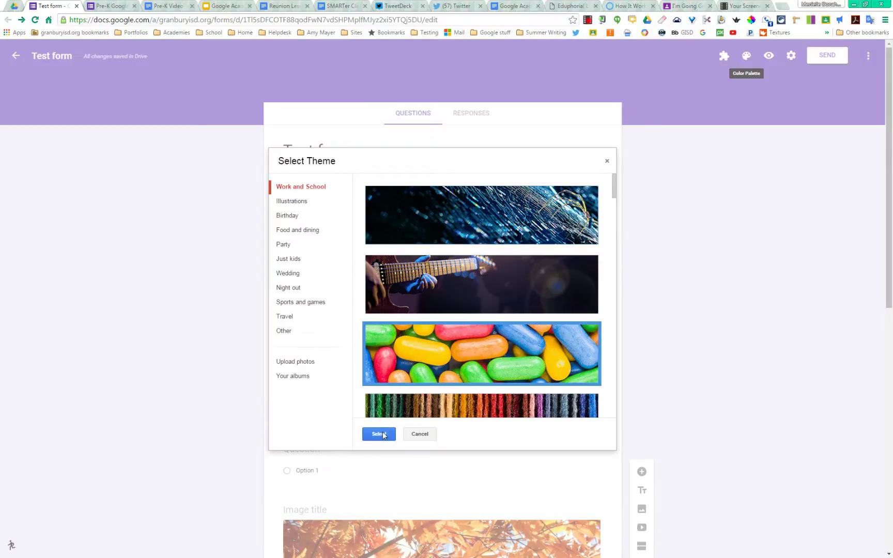
{"action": "left_click", "coordinate": [378, 434]}
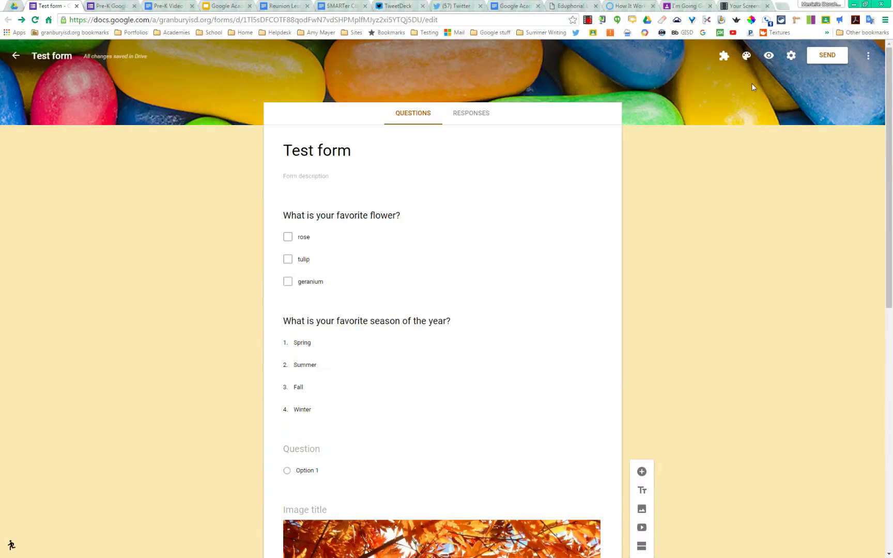
Preview the themed form as respondents see it, and return to the form editor
{"action": "left_click", "coordinate": [769, 57]}
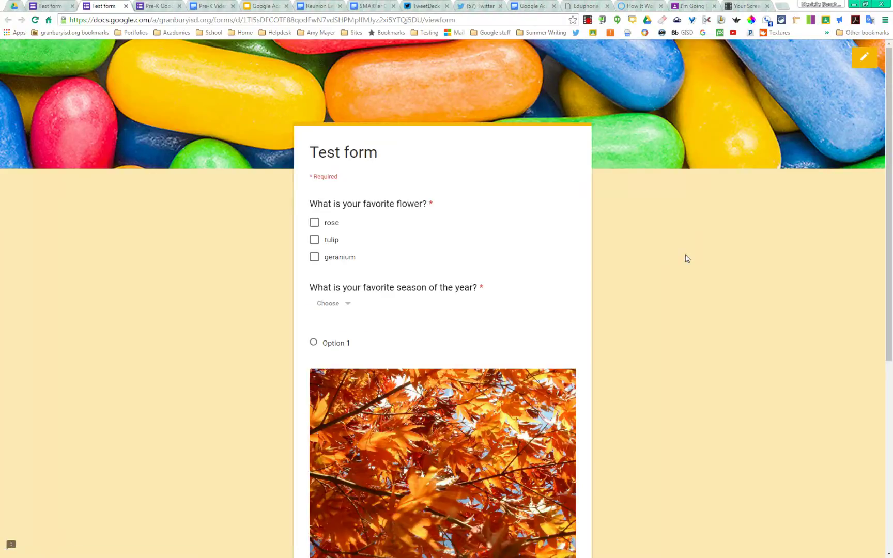
{"action": "scroll", "coordinate": [691, 263], "scroll_direction": "down", "scroll_amount": 6}
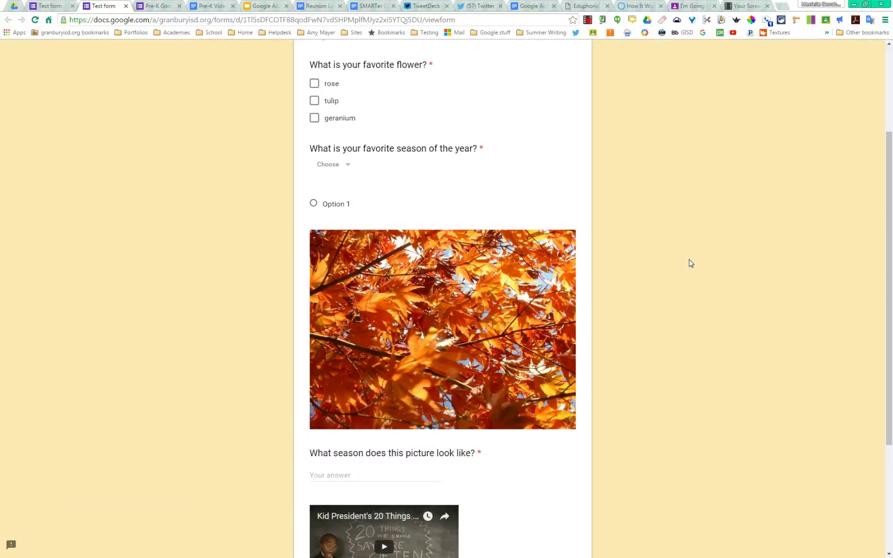
{"action": "scroll", "coordinate": [691, 263], "scroll_direction": "up", "scroll_amount": 6}
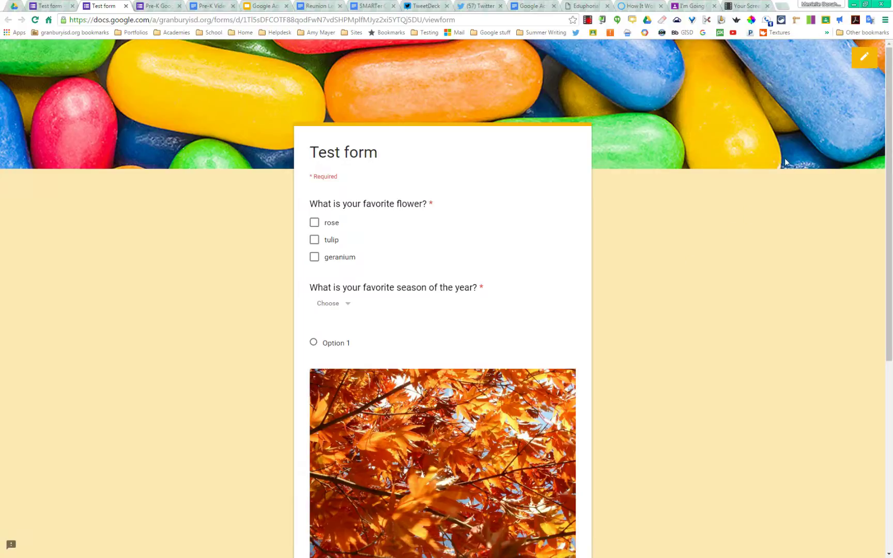
{"action": "left_click", "coordinate": [126, 7]}
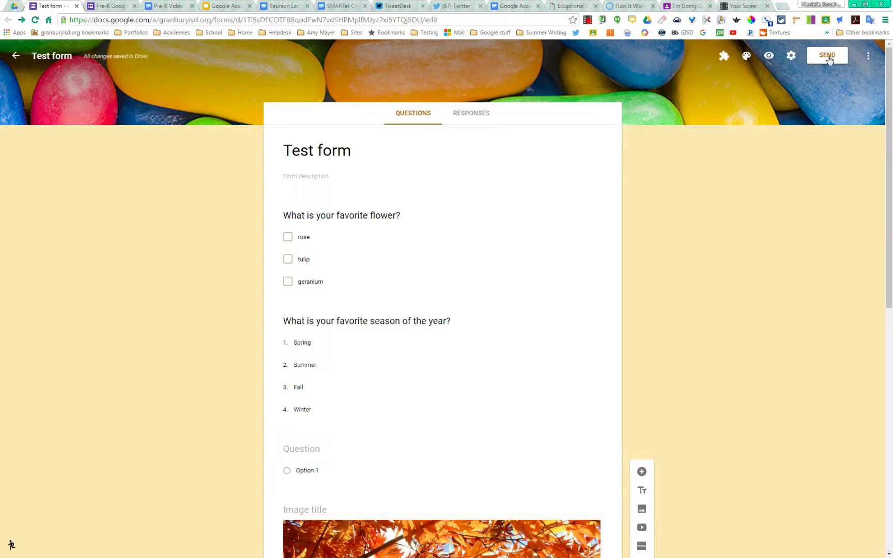
View the form's shareable link as a shortened URL, and close the sending options without sending
{"action": "left_click", "coordinate": [828, 55]}
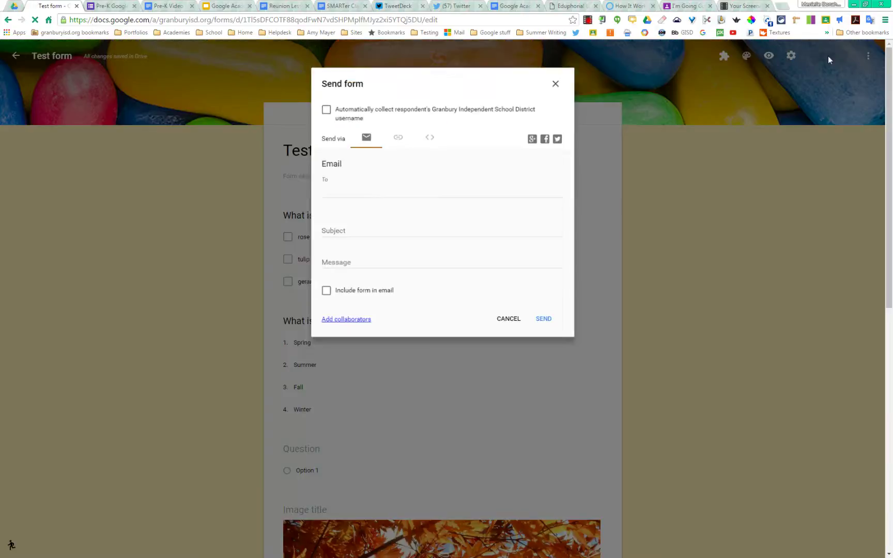
{"action": "left_click", "coordinate": [396, 136]}
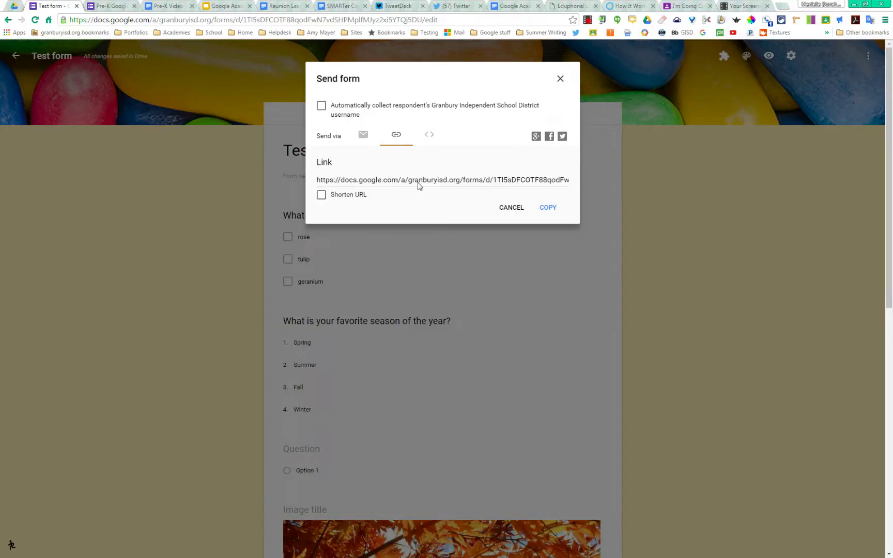
{"action": "left_click", "coordinate": [321, 195]}
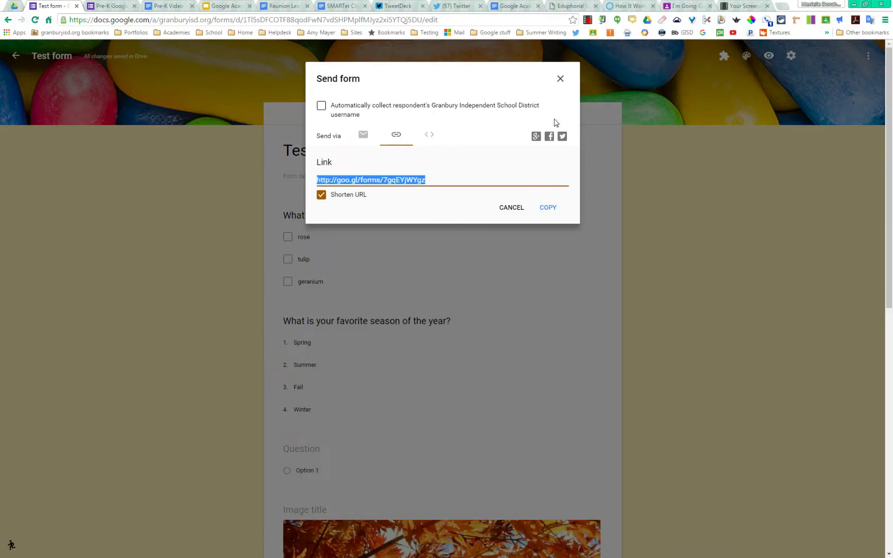
{"action": "left_click", "coordinate": [511, 209]}
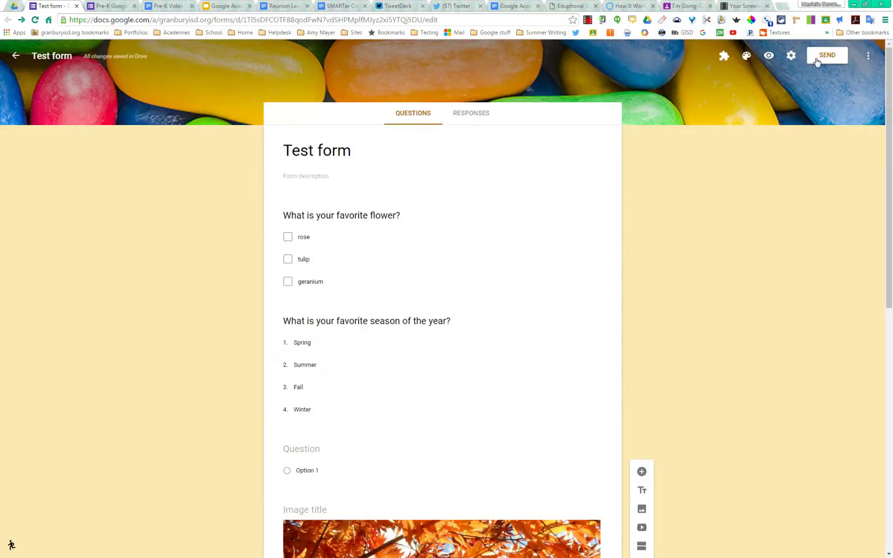
Open the live form once more to check its questions and media, and close that view
{"action": "left_click", "coordinate": [769, 56]}
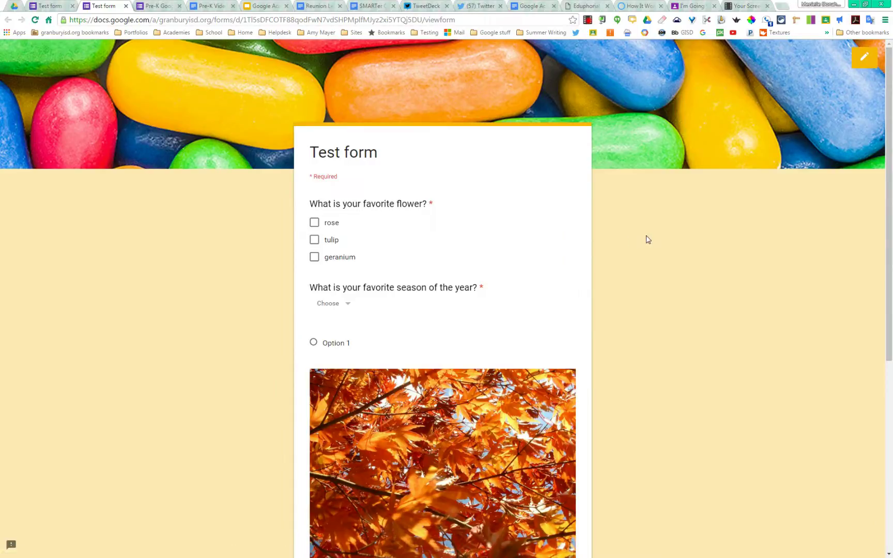
{"action": "scroll", "coordinate": [646, 238], "scroll_direction": "down", "scroll_amount": 3}
{"action": "scroll", "coordinate": [647, 238], "scroll_direction": "up", "scroll_amount": 3}
{"action": "left_click", "coordinate": [125, 6]}
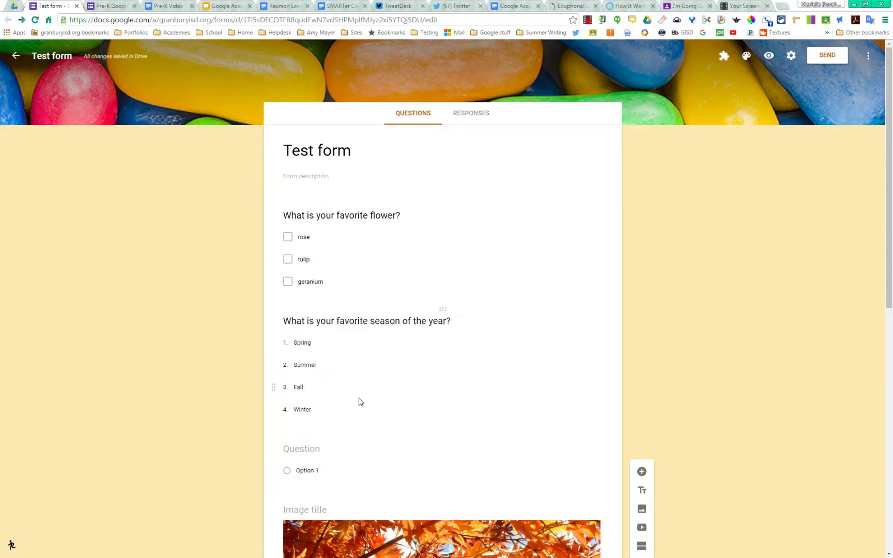
{"action": "left_click", "coordinate": [587, 23]}
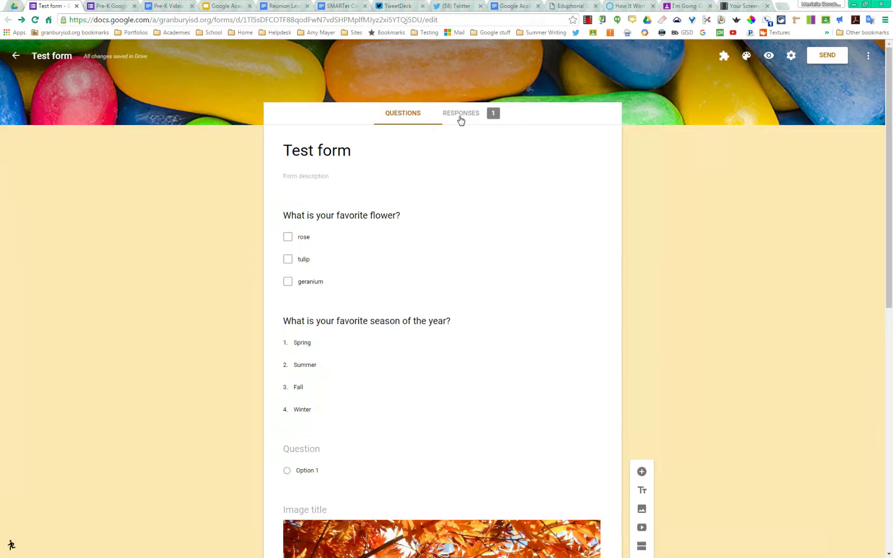
Open the summary of the form's responses
{"action": "left_click", "coordinate": [461, 114]}
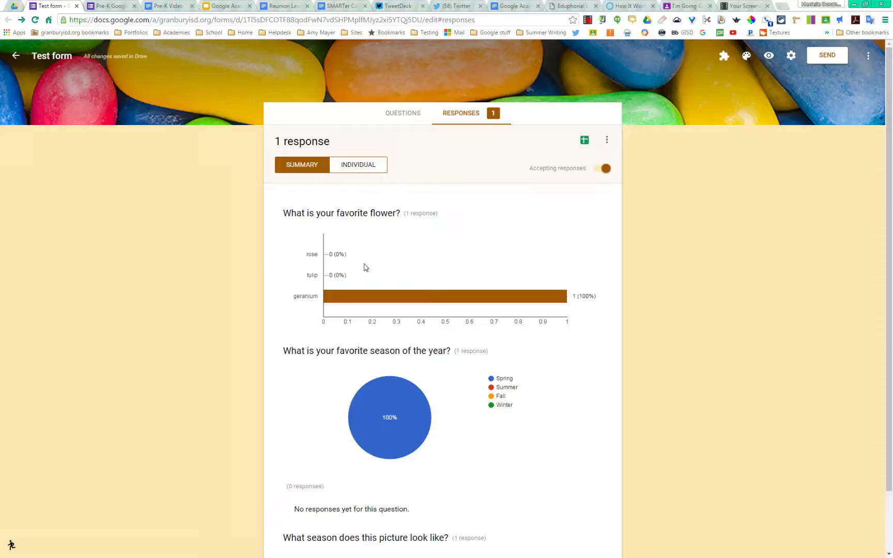
Examine the summary charts of the responses and the individual response with its answers, and return to the summary
{"action": "scroll", "coordinate": [400, 377], "scroll_direction": "down", "scroll_amount": 2}
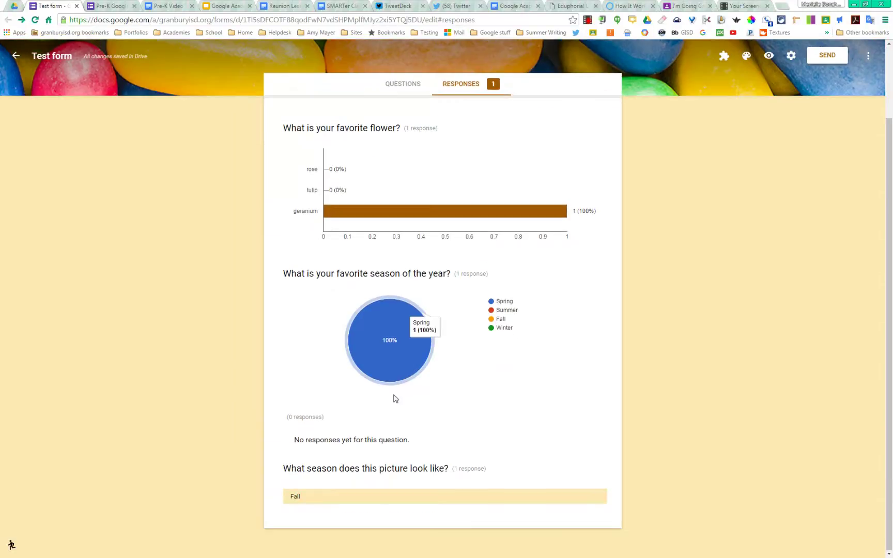
{"action": "scroll", "coordinate": [393, 397], "scroll_direction": "up", "scroll_amount": 2}
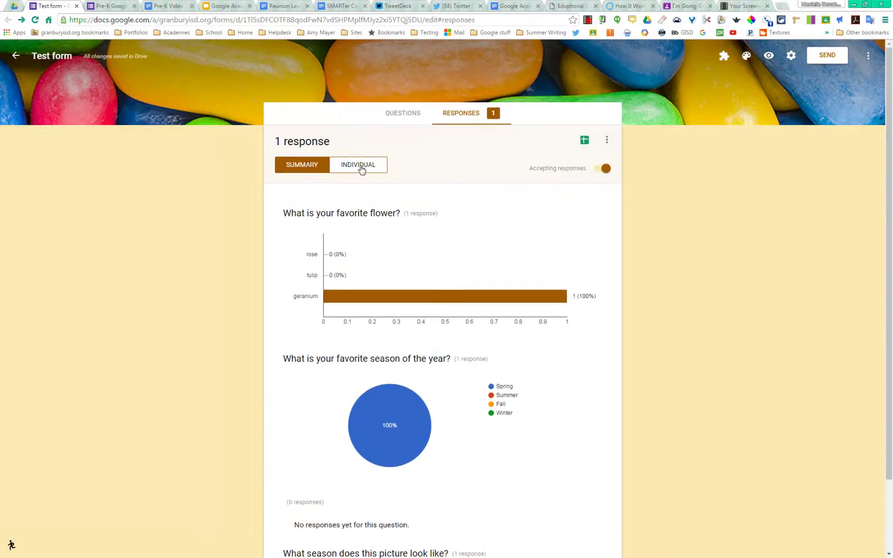
{"action": "left_click", "coordinate": [358, 170]}
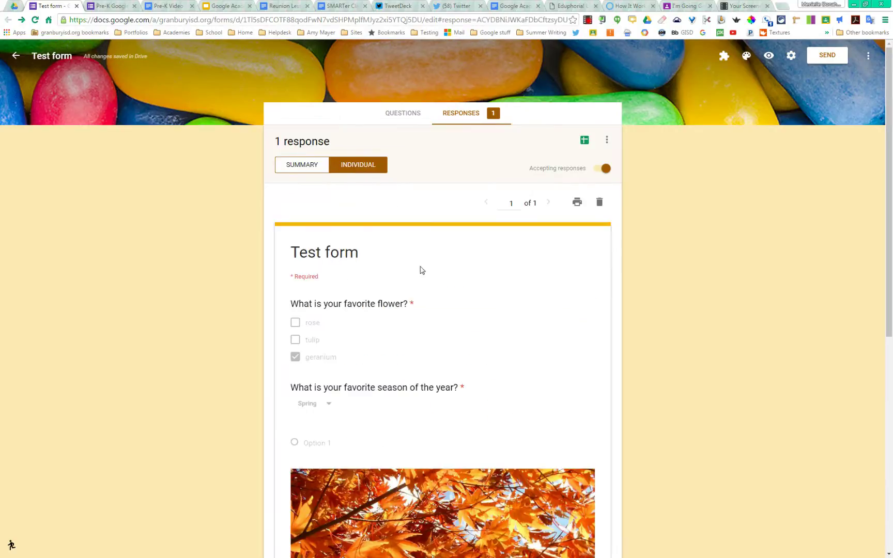
{"action": "scroll", "coordinate": [524, 245], "scroll_direction": "down", "scroll_amount": 4}
{"action": "scroll", "coordinate": [524, 244], "scroll_direction": "down", "scroll_amount": 3}
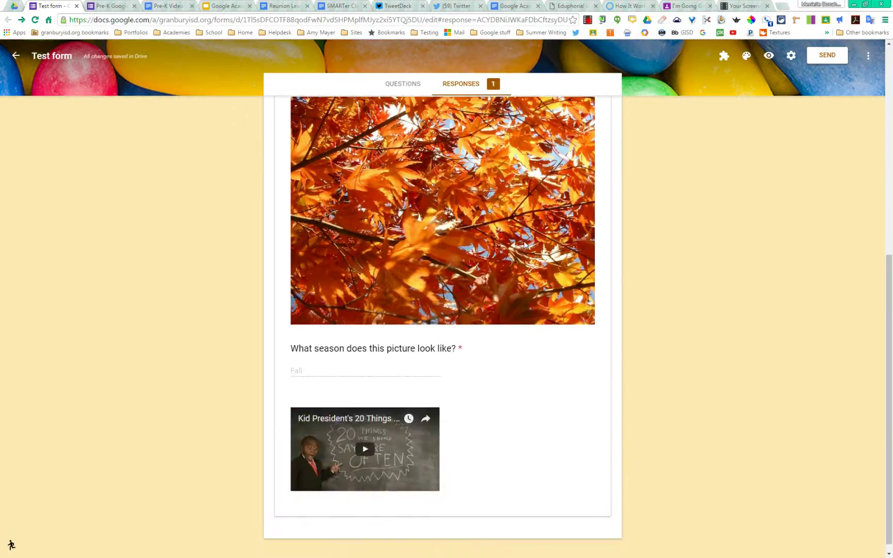
{"action": "scroll", "coordinate": [524, 244], "scroll_direction": "up", "scroll_amount": 6}
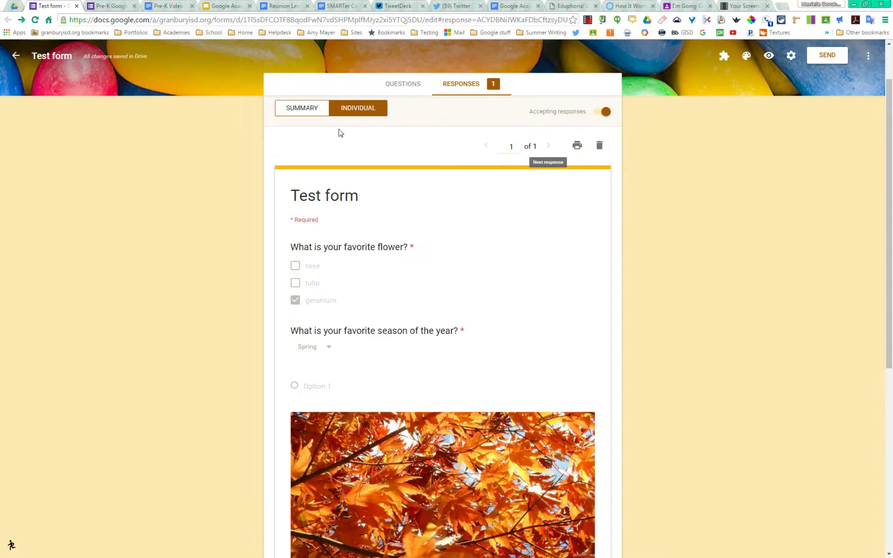
{"action": "left_click", "coordinate": [298, 109]}
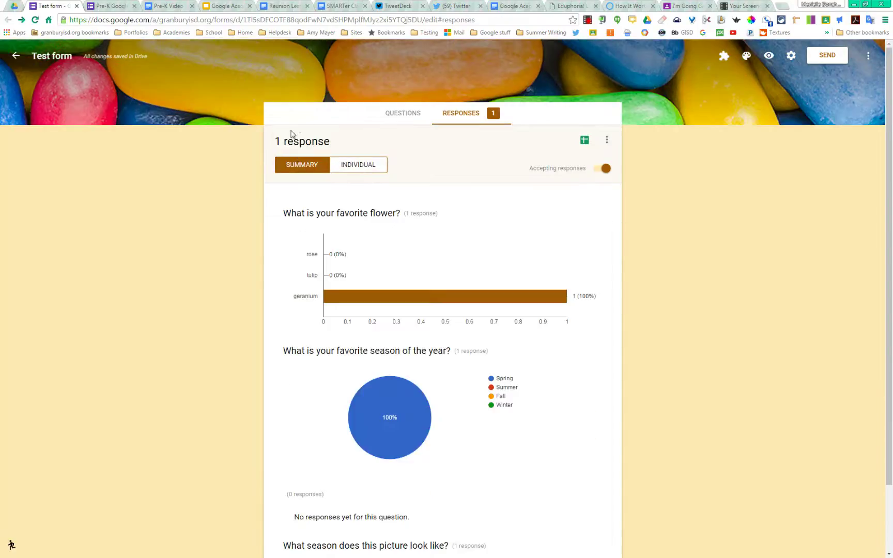
Create a new spreadsheet named "Test form (Responses)" as the destination for the form's responses
{"action": "left_click", "coordinate": [585, 142]}
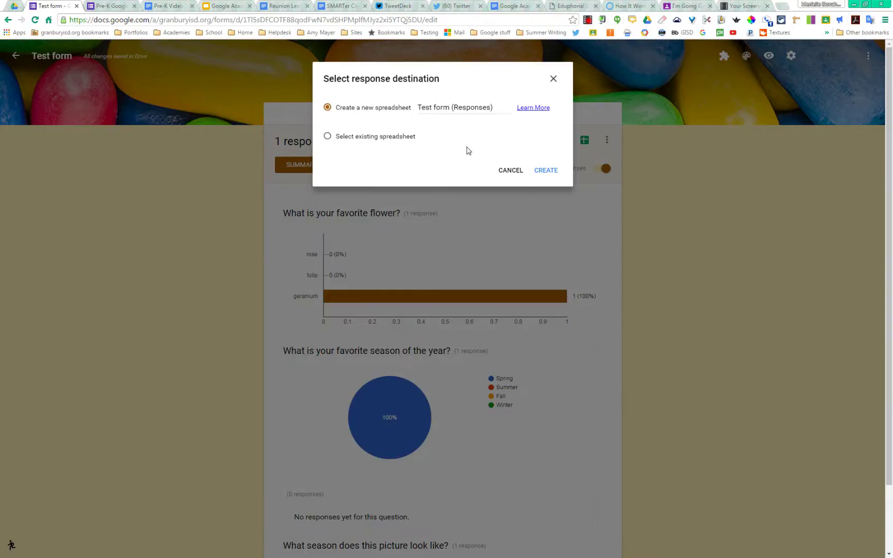
{"action": "left_click", "coordinate": [547, 170]}
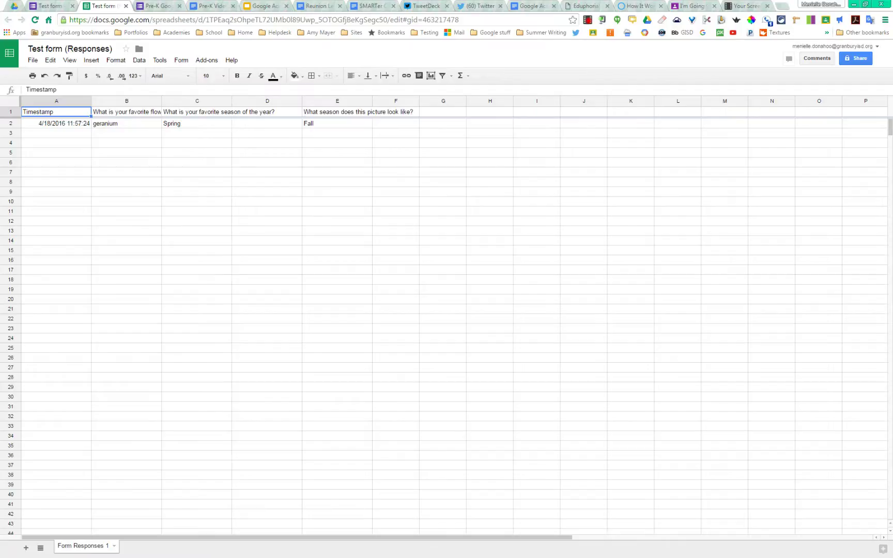
Return to the form, review its respondent, confirmation page and presentation settings, and close them without saving
{"action": "left_click", "coordinate": [51, 8]}
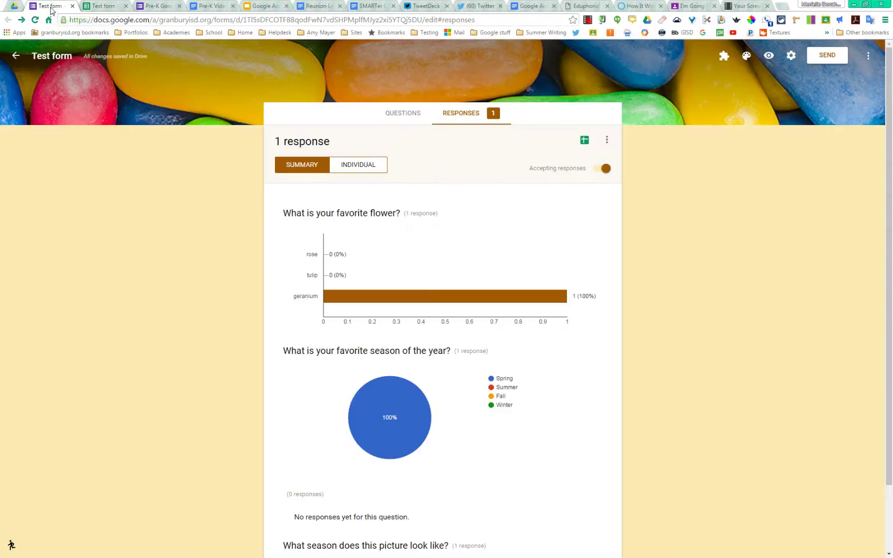
{"action": "left_click", "coordinate": [791, 55]}
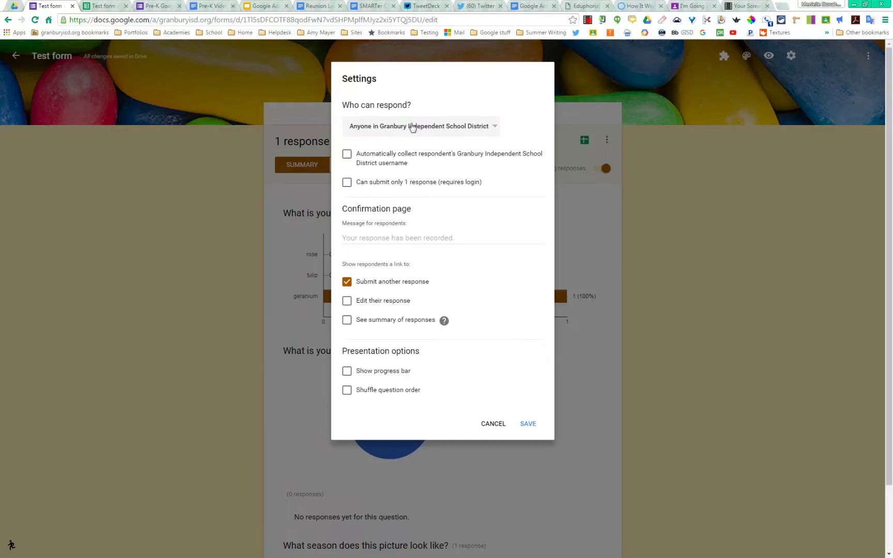
{"action": "left_click", "coordinate": [493, 423]}
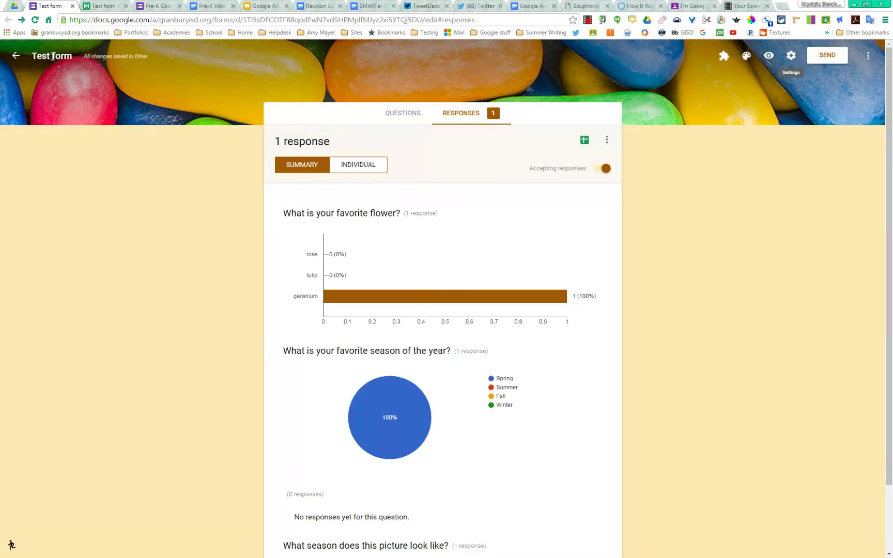